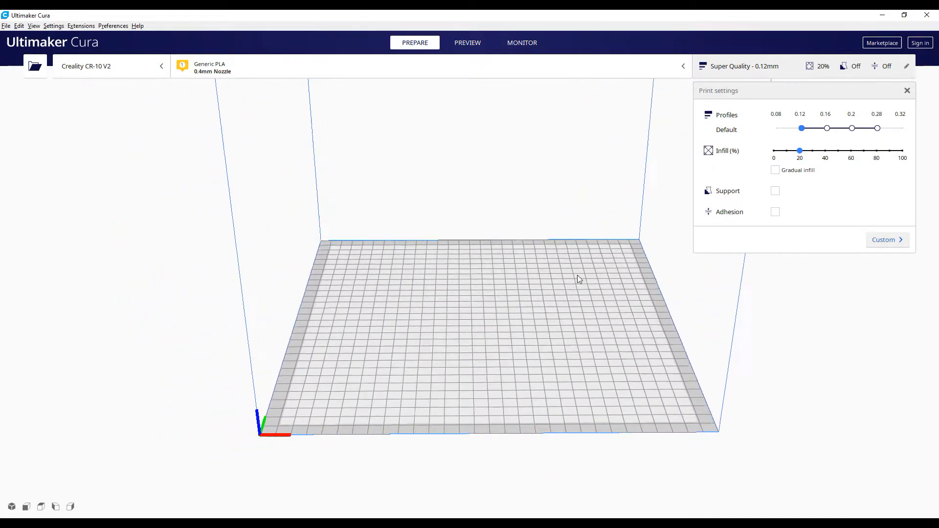
Step: Examine the empty build plate from several angles, including the 3D, front, top and left preset views
{"action": "right_click_drag", "start_coordinate": [340, 197], "coordinate": [571, 300]}
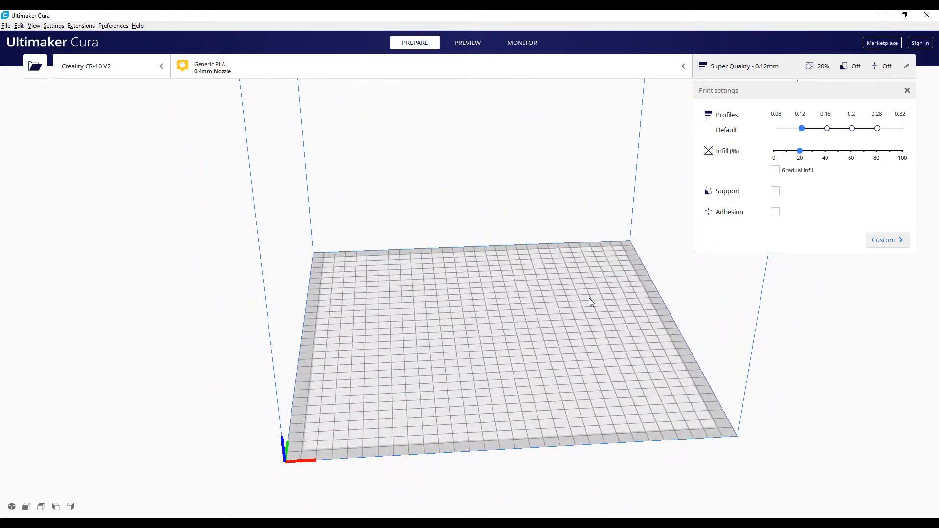
{"action": "middle_click_drag", "start_coordinate": [542, 295], "coordinate": [520, 283]}
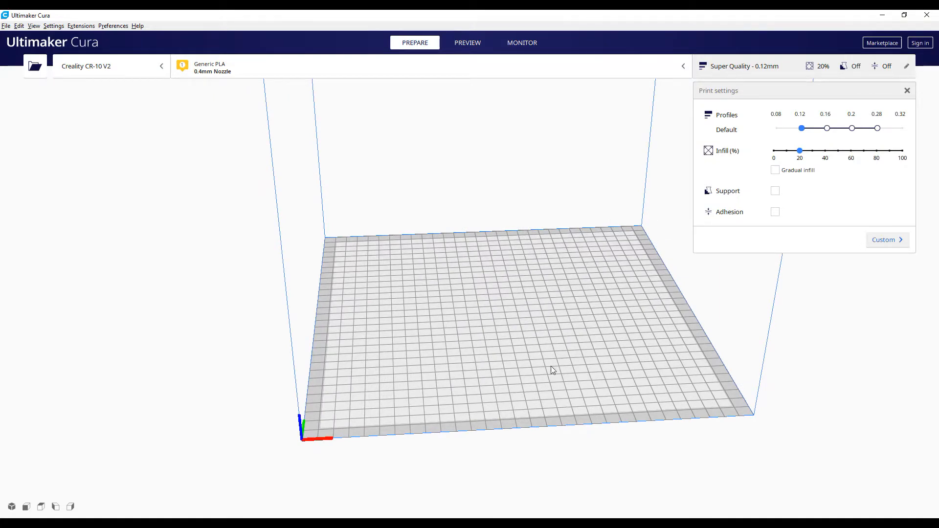
{"action": "right_click_drag", "start_coordinate": [522, 331], "coordinate": [562, 351]}
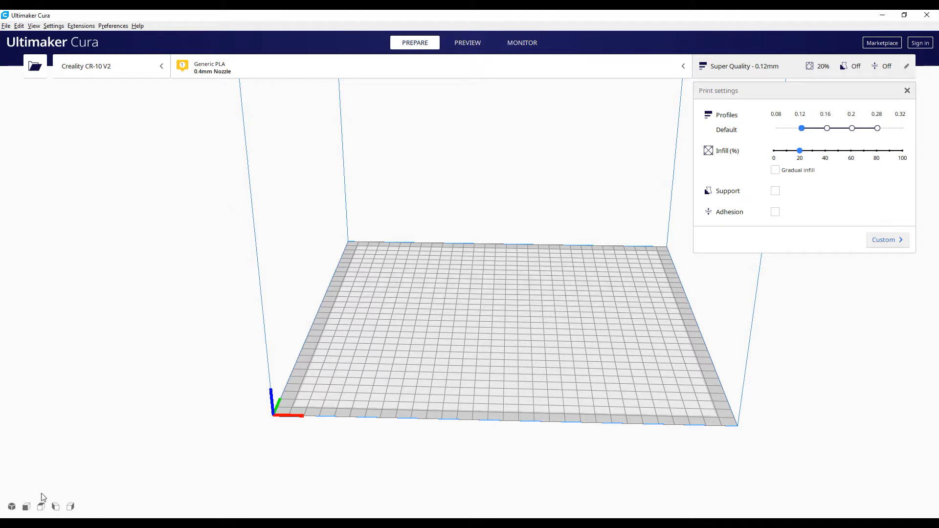
{"action": "left_click", "coordinate": [12, 508]}
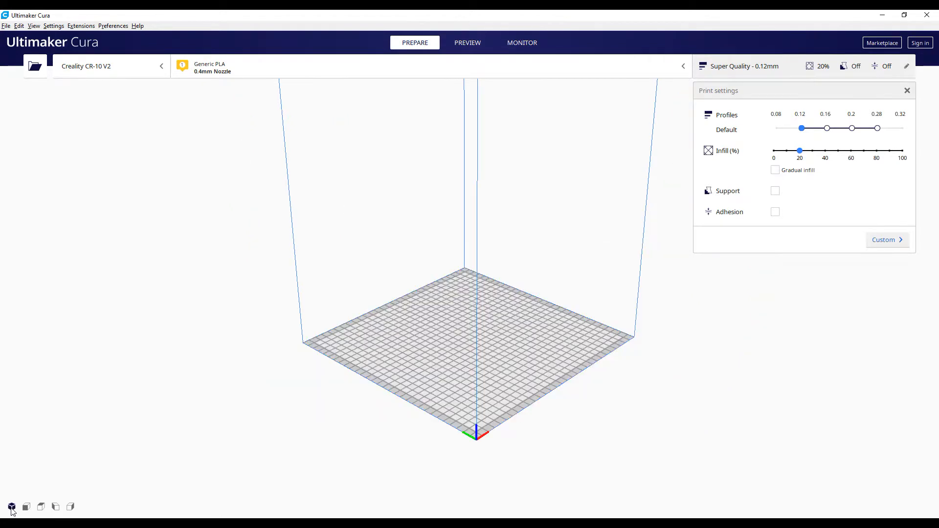
{"action": "left_click", "coordinate": [27, 508]}
{"action": "left_click", "coordinate": [42, 508]}
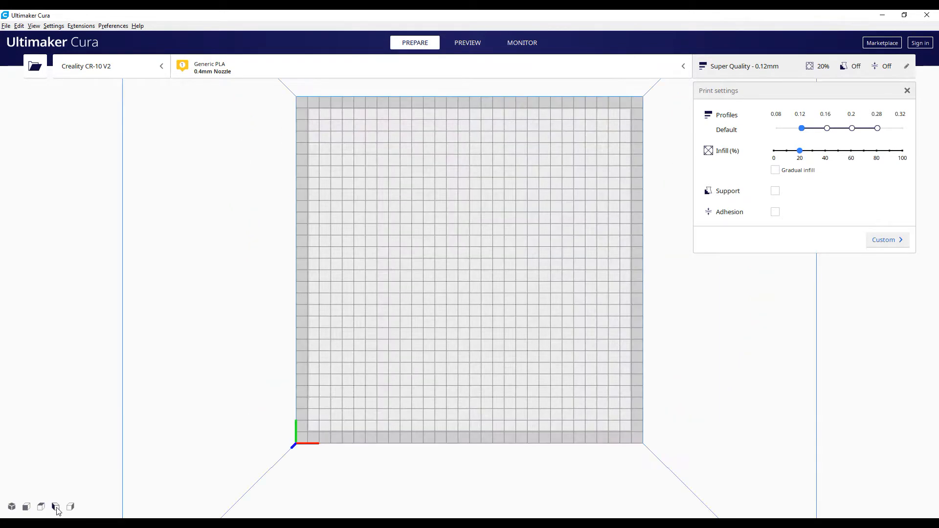
{"action": "left_click", "coordinate": [56, 507]}
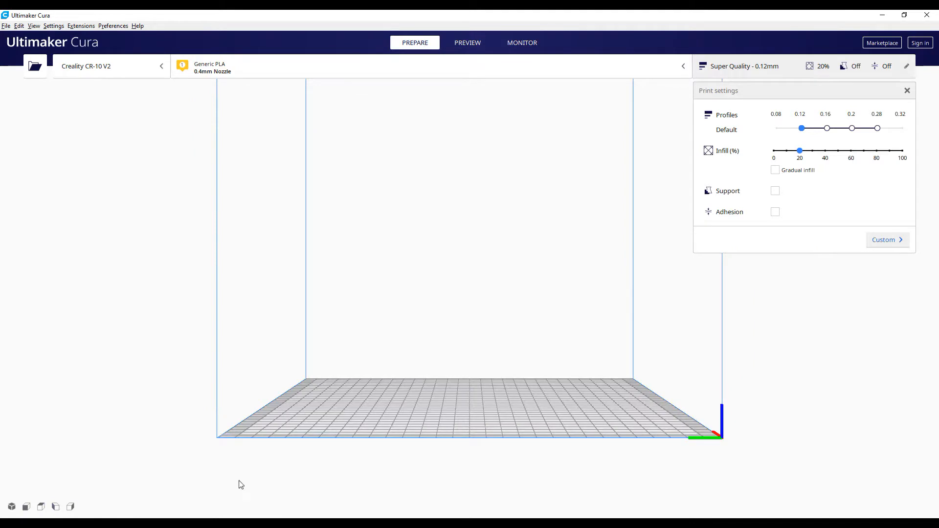
{"action": "left_click", "coordinate": [12, 506]}
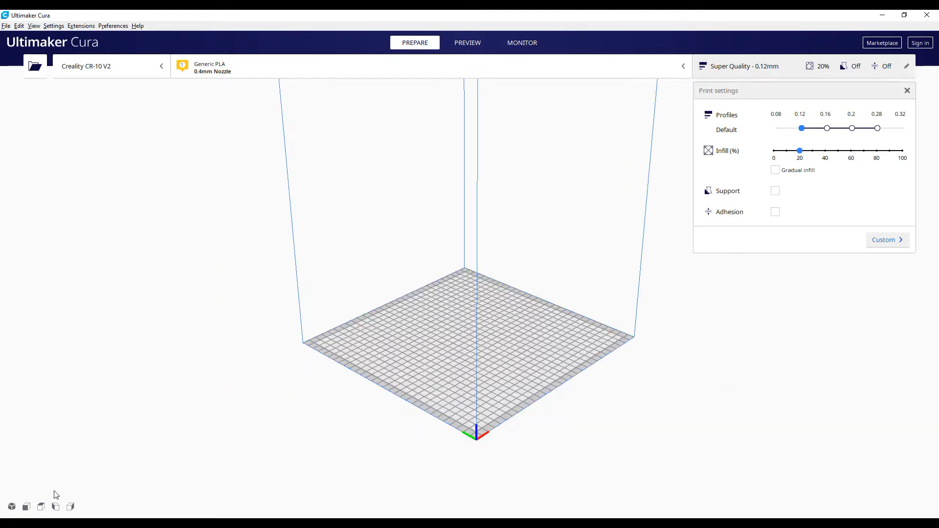
{"action": "right_click_drag", "start_coordinate": [618, 421], "coordinate": [534, 412]}
{"action": "right_click_drag", "start_coordinate": [481, 326], "coordinate": [553, 410]}
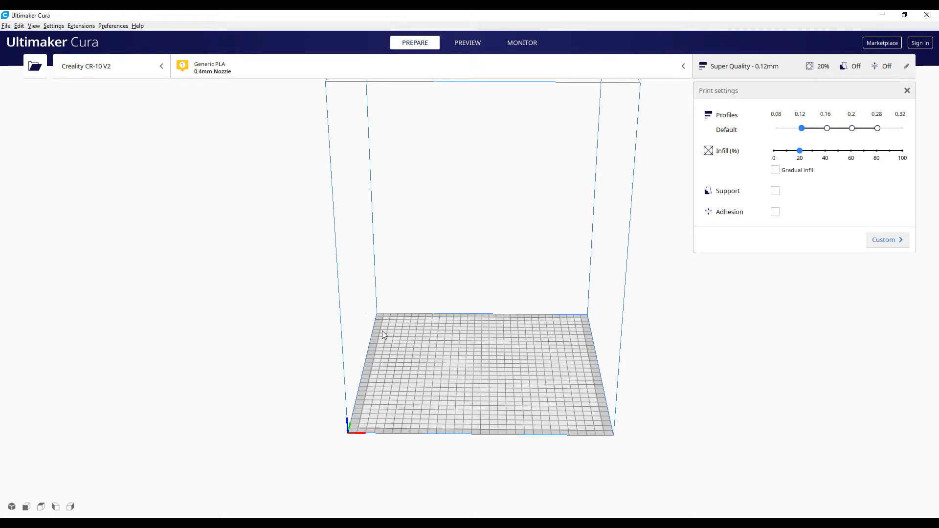
{"action": "scroll", "coordinate": [477, 346], "scroll_direction": "up", "scroll_amount": 2}
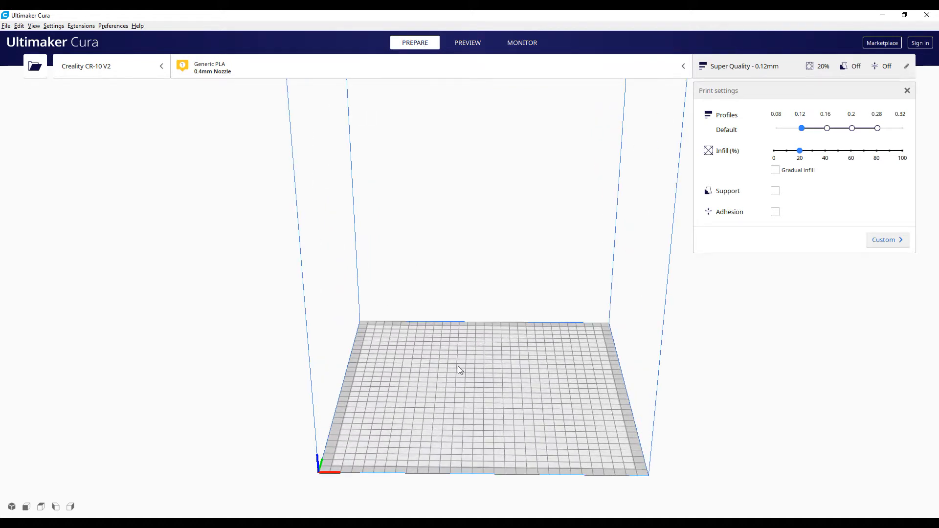
{"action": "right_click_drag", "start_coordinate": [491, 394], "coordinate": [479, 346]}
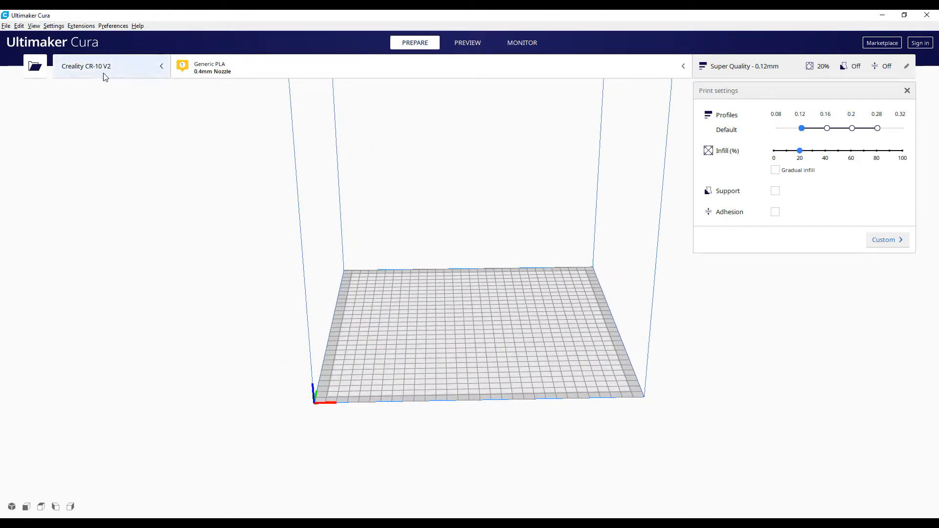
Step: Look through the non-networked Creality3D models available for adding a printer, and leave without adding one
{"action": "left_click", "coordinate": [135, 70]}
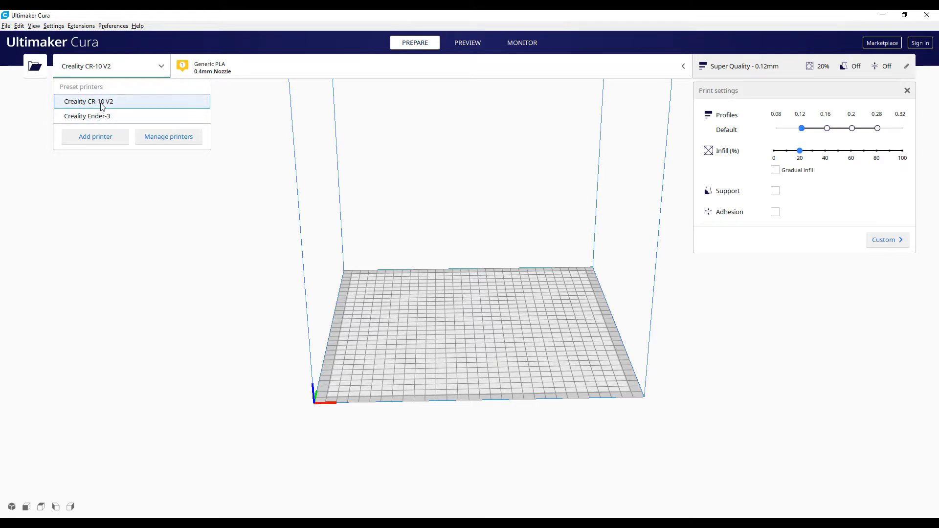
{"action": "left_click", "coordinate": [101, 138]}
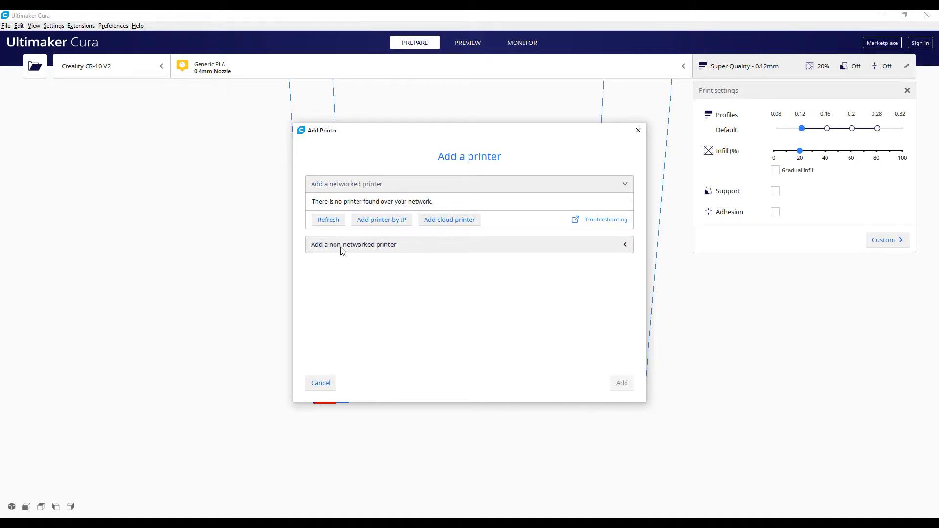
{"action": "left_click", "coordinate": [374, 249]}
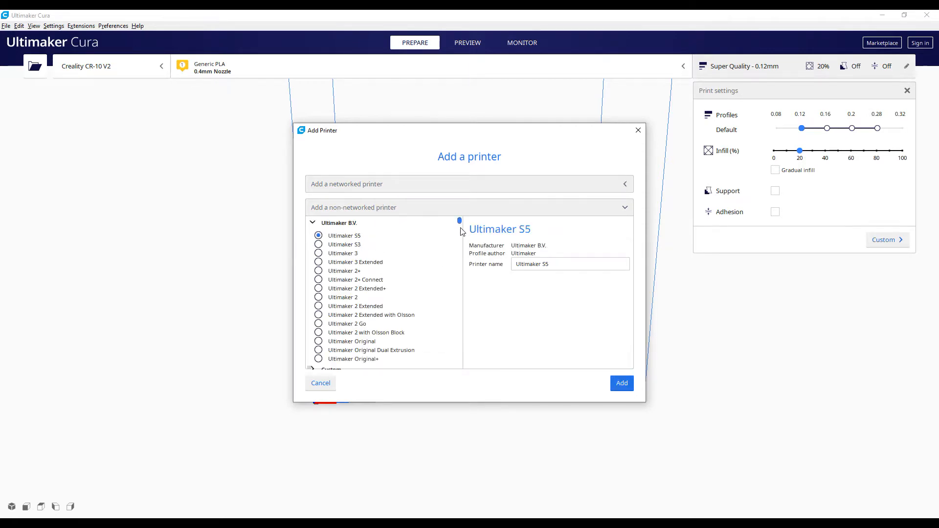
{"action": "mouse_move", "coordinate": [460, 220]}
{"action": "left_mouse_down"}
{"action": "mouse_move", "coordinate": [456, 355]}
{"action": "mouse_move", "coordinate": [454, 207]}
{"action": "left_mouse_up"}
{"action": "scroll", "coordinate": [386, 262], "scroll_direction": "down", "scroll_amount": 5}
{"action": "scroll", "coordinate": [386, 262], "scroll_direction": "down", "scroll_amount": 2}
{"action": "left_click_drag", "start_coordinate": [458, 240], "coordinate": [465, 252]}
{"action": "scroll", "coordinate": [351, 265], "scroll_direction": "down", "scroll_amount": 4}
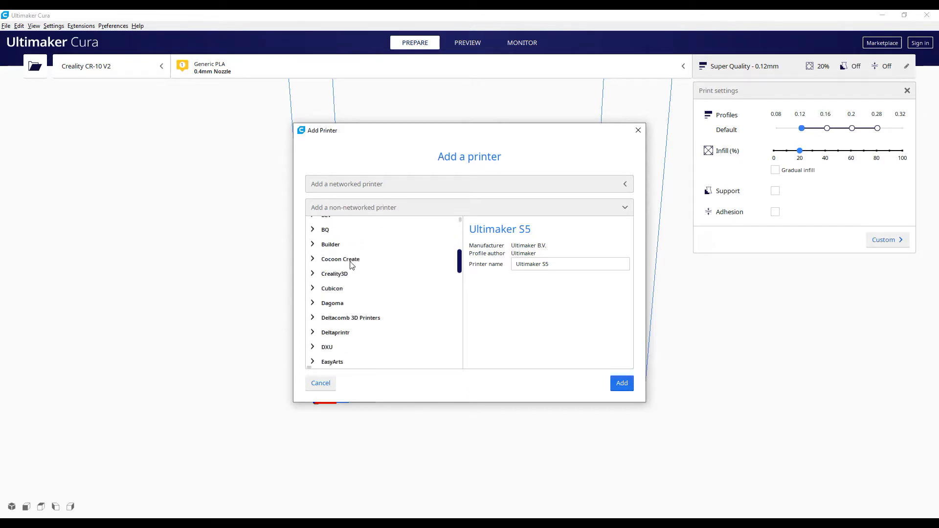
{"action": "left_click", "coordinate": [313, 272]}
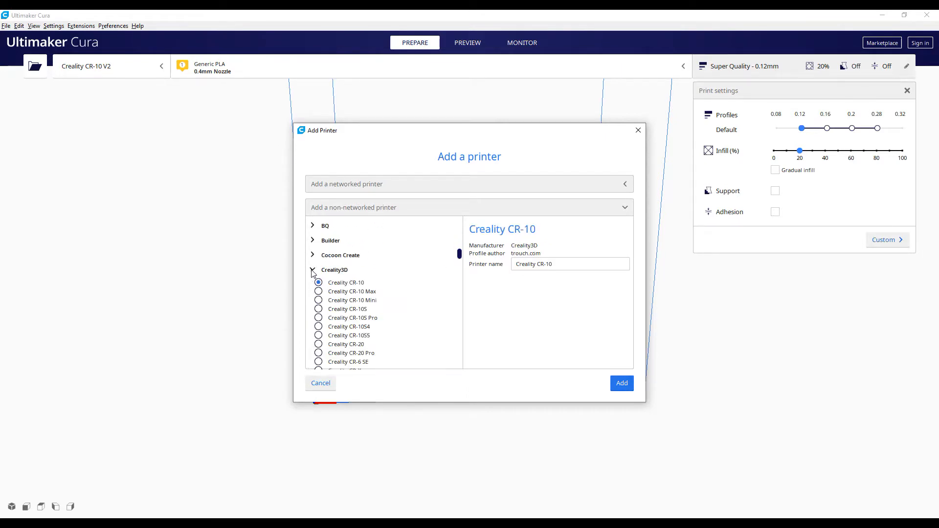
{"action": "left_click_drag", "start_coordinate": [459, 254], "coordinate": [463, 260]}
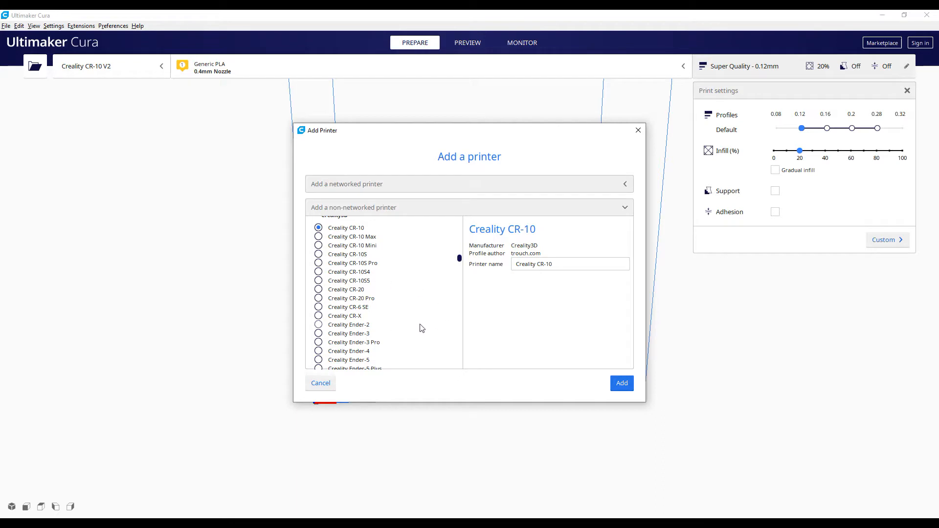
{"action": "left_click", "coordinate": [321, 384]}
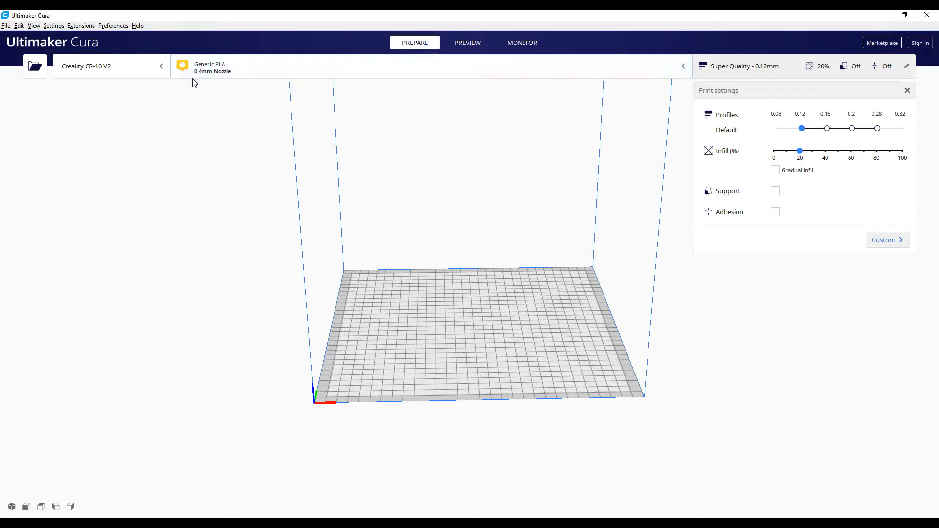
Step: Set the print material to the favorite Ice Filament PLA DT
{"action": "left_click", "coordinate": [226, 73]}
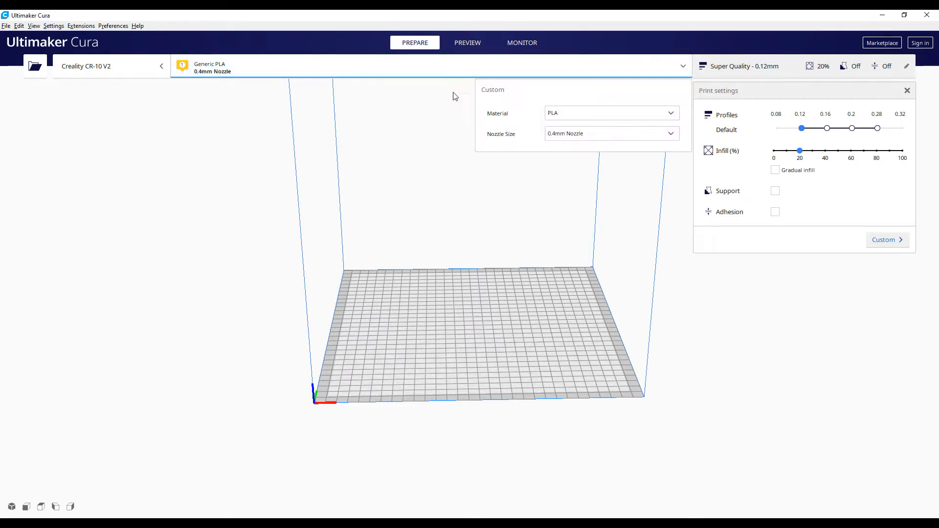
{"action": "left_click", "coordinate": [576, 116]}
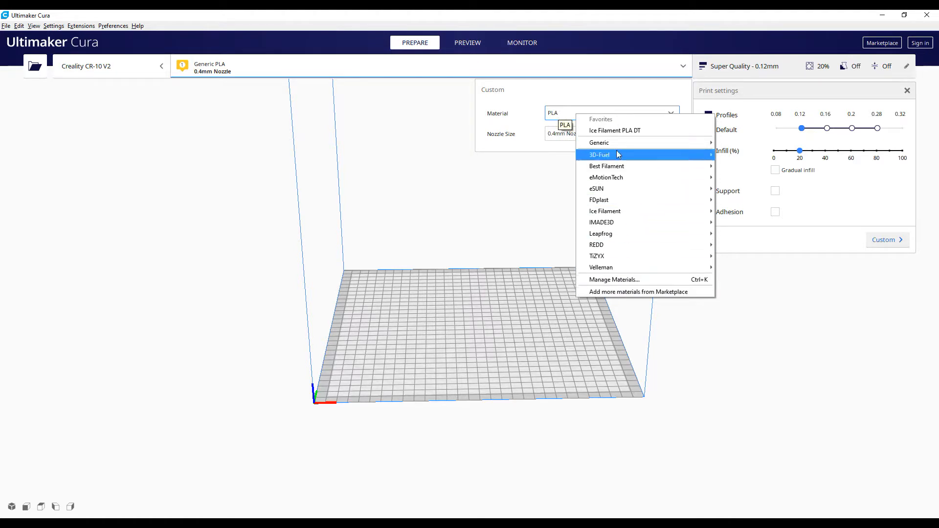
{"action": "left_click", "coordinate": [601, 131]}
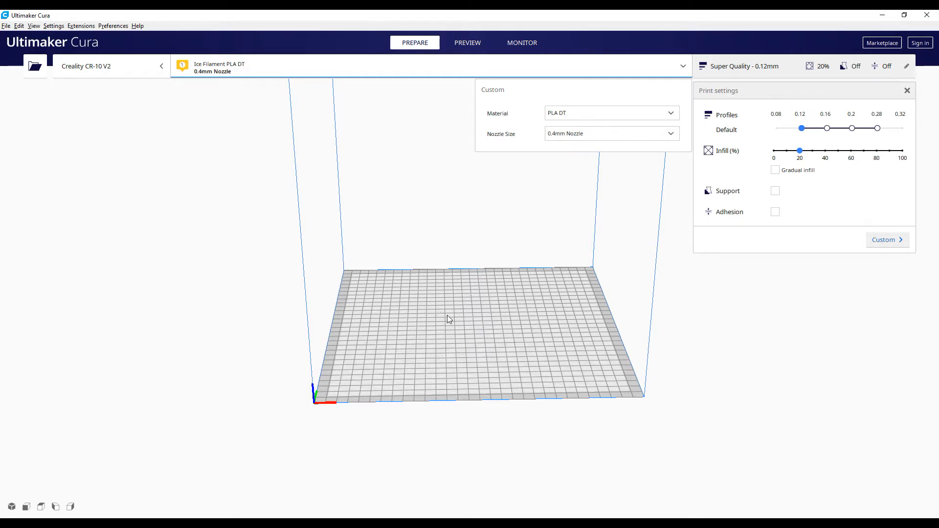
Step: Set the print material to Generic PLA and close the material settings
{"action": "left_click", "coordinate": [569, 116]}
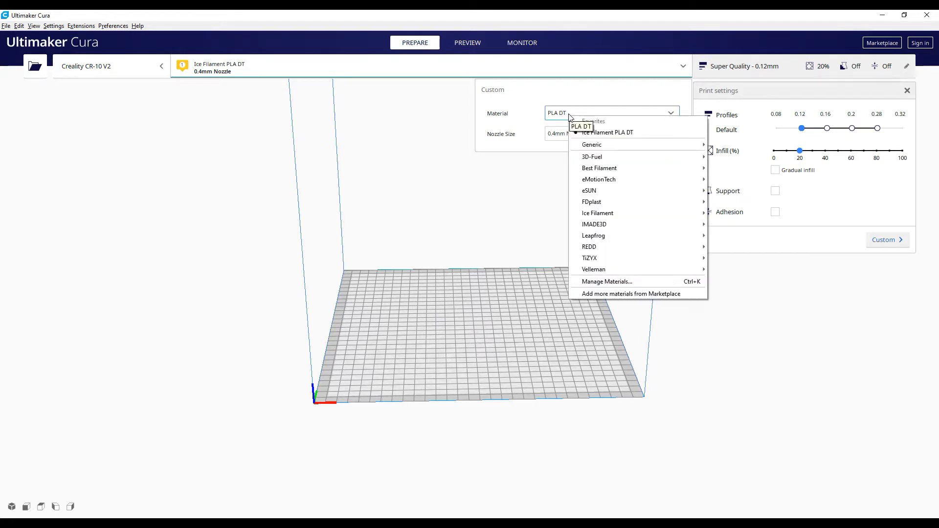
{"action": "mouse_move", "coordinate": [611, 146]}
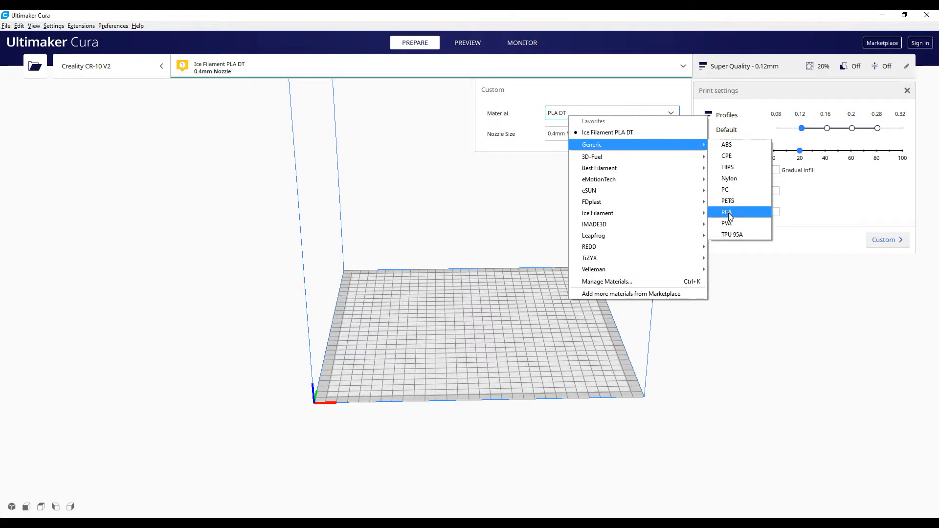
{"action": "left_click", "coordinate": [729, 214]}
{"action": "left_click", "coordinate": [428, 145]}
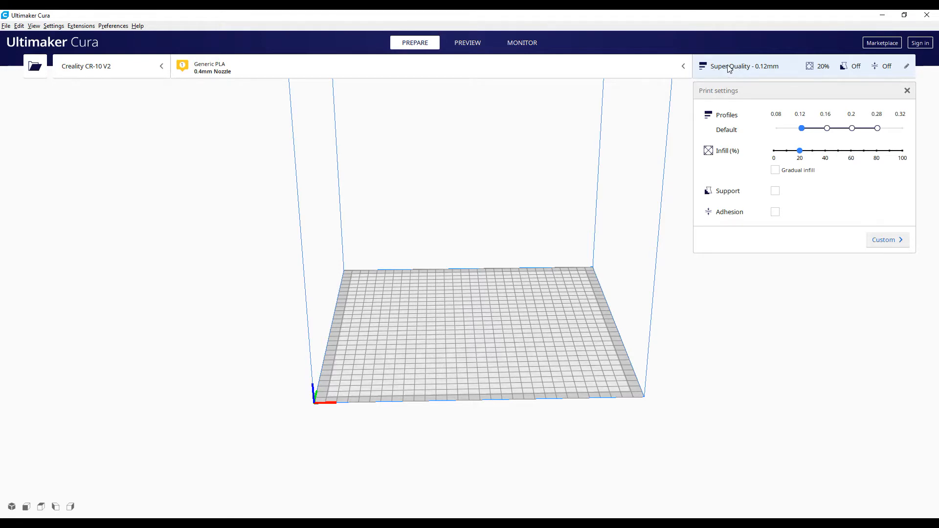
Step: Load the 3D object file "Dog in paint 3D" from the File Explorer's 3D Objects folder onto the build plate
{"action": "right_click_drag", "start_coordinate": [560, 358], "coordinate": [485, 315]}
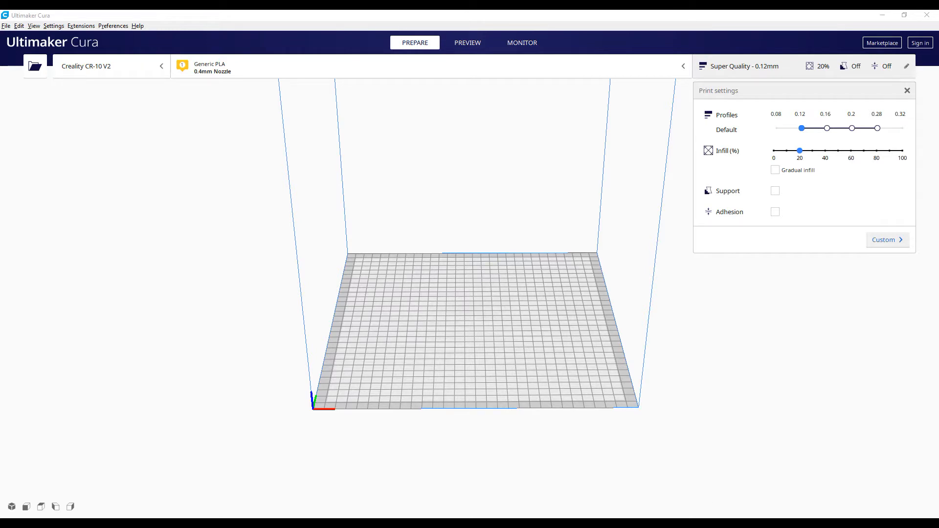
{"action": "mouse_move", "coordinate": [695, 523]}
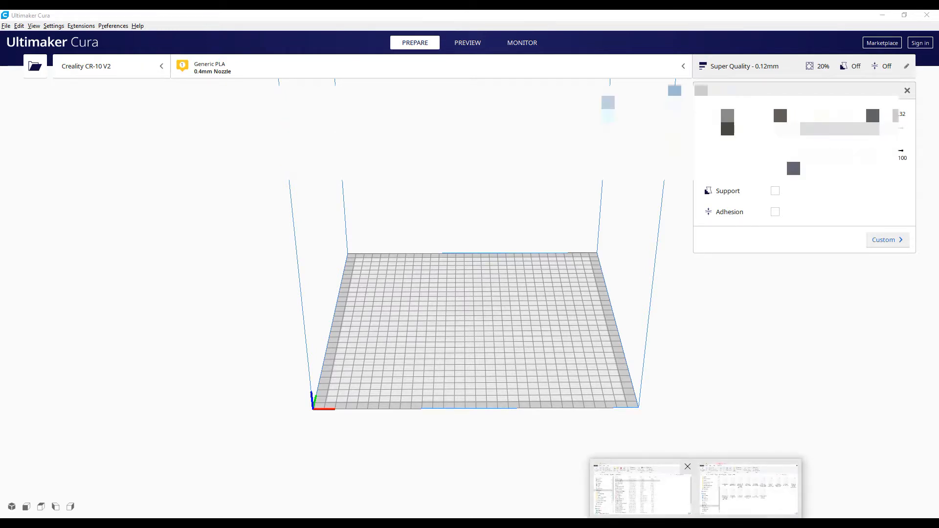
{"action": "left_click", "coordinate": [640, 489]}
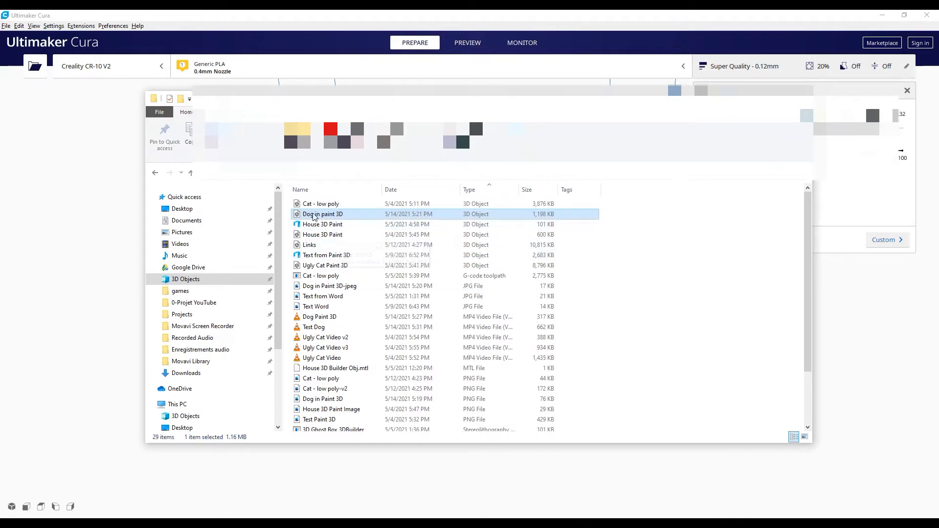
{"action": "left_click_drag", "start_coordinate": [440, 99], "coordinate": [672, 91]}
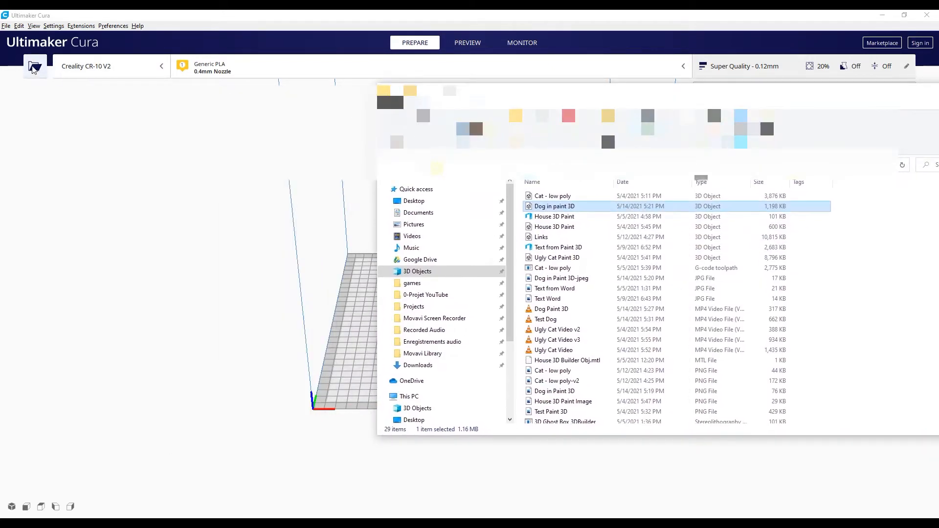
{"action": "mouse_move", "coordinate": [563, 208]}
{"action": "left_mouse_down"}
{"action": "mouse_move", "coordinate": [385, 311]}
{"action": "mouse_move", "coordinate": [314, 304]}
{"action": "mouse_move", "coordinate": [274, 323]}
{"action": "left_mouse_up"}
{"action": "left_click", "coordinate": [245, 330]}
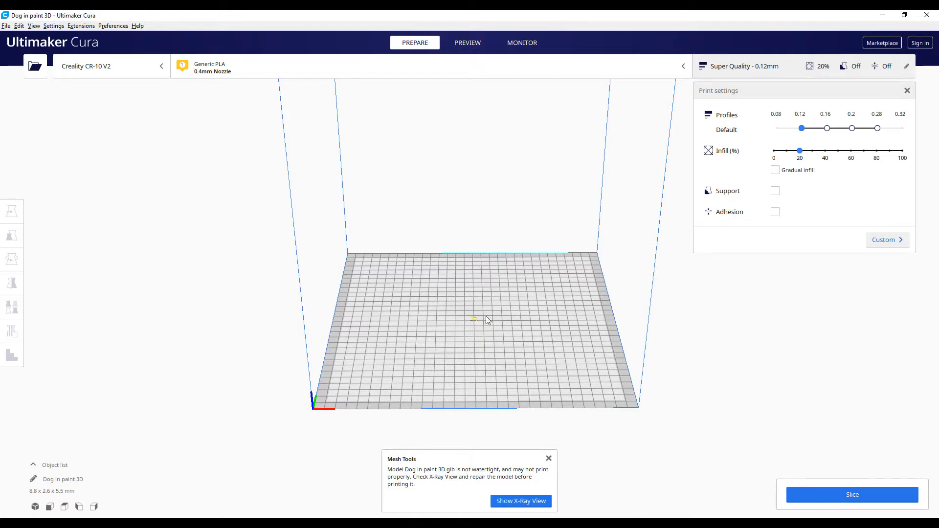
Step: Select the dog model and move it along the X axis to about 37.5 mm
{"action": "scroll", "coordinate": [477, 324], "scroll_direction": "up", "scroll_amount": 5}
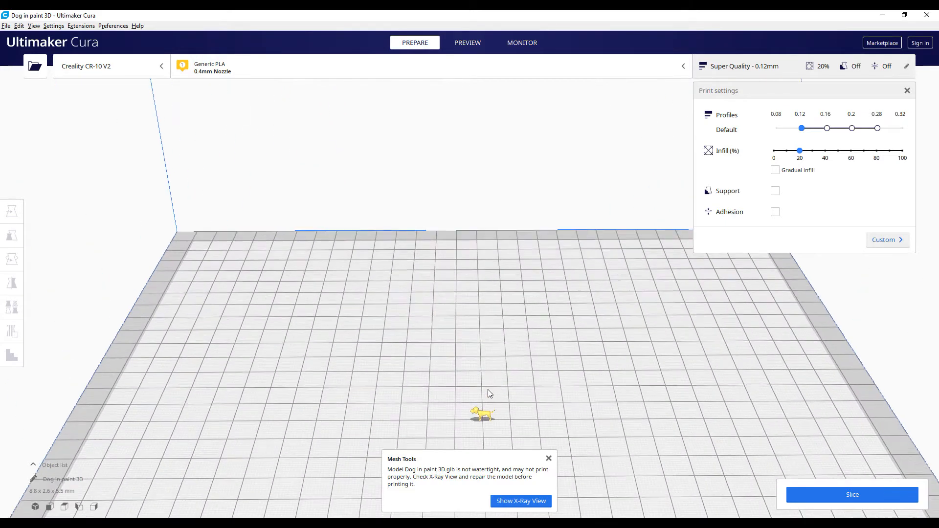
{"action": "scroll", "coordinate": [483, 376], "scroll_direction": "down", "scroll_amount": 2}
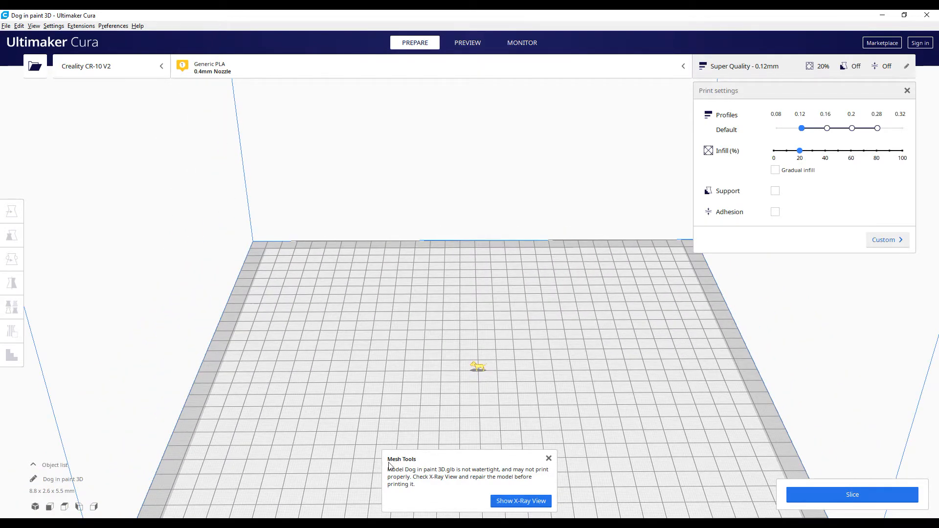
{"action": "middle_click_drag", "start_coordinate": [418, 419], "coordinate": [413, 298]}
{"action": "mouse_move", "coordinate": [421, 381]}
{"action": "right_mouse_down"}
{"action": "mouse_move", "coordinate": [412, 353]}
{"action": "mouse_move", "coordinate": [415, 370]}
{"action": "mouse_move", "coordinate": [426, 369]}
{"action": "mouse_move", "coordinate": [418, 376]}
{"action": "right_mouse_up"}
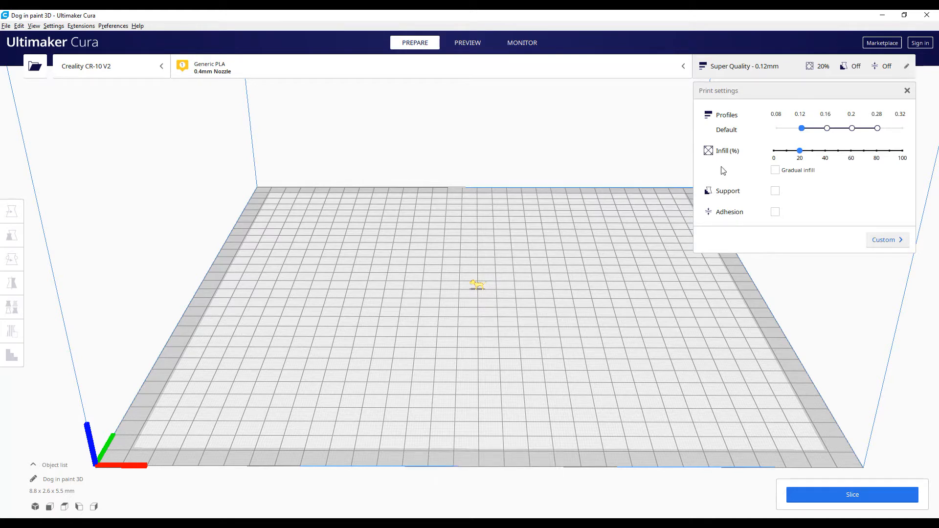
{"action": "left_click", "coordinate": [480, 285]}
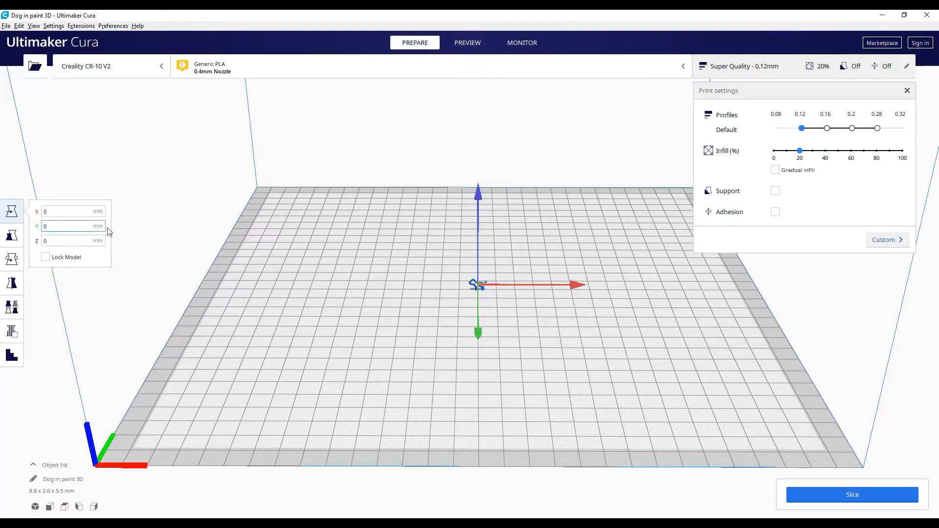
{"action": "right_click_drag", "start_coordinate": [353, 318], "coordinate": [318, 320]}
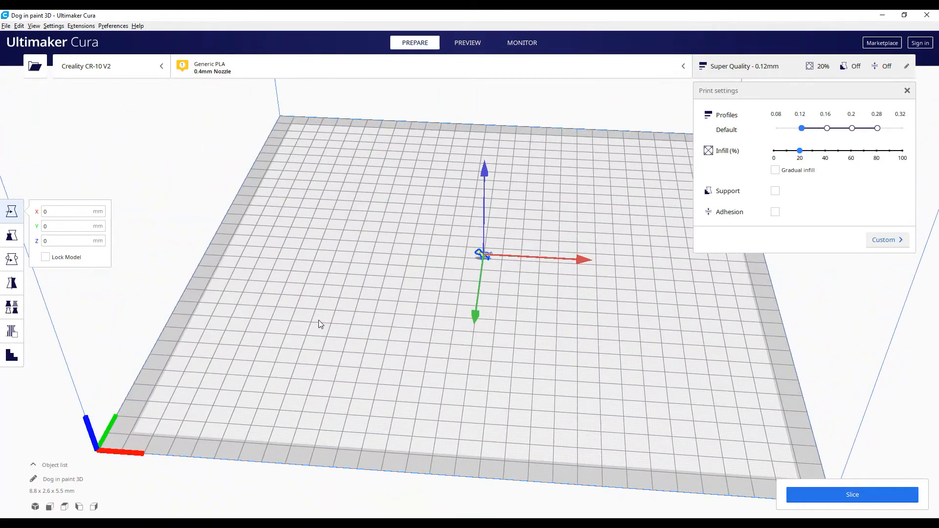
{"action": "left_click_drag", "start_coordinate": [584, 260], "coordinate": [653, 263]}
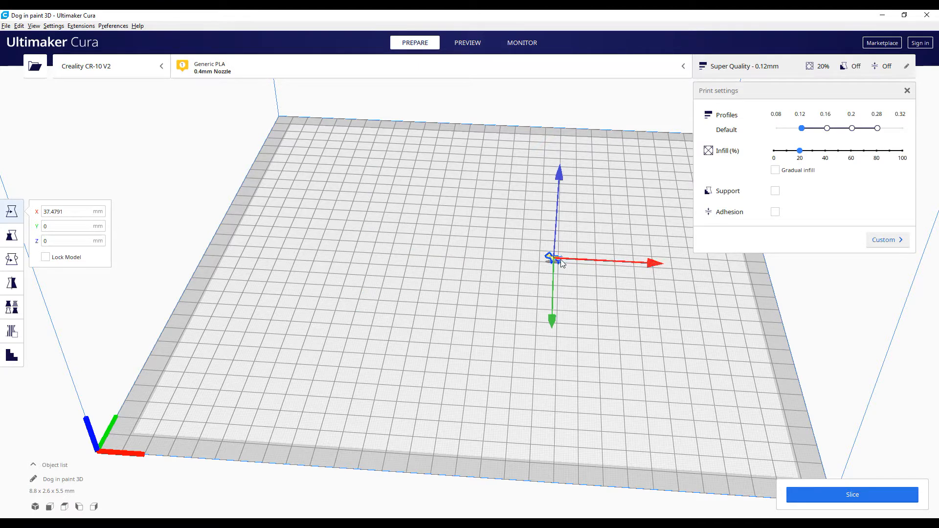
Step: Reset all model positions and scale the dog uniformly to 1000%
{"action": "right_click", "coordinate": [550, 258]}
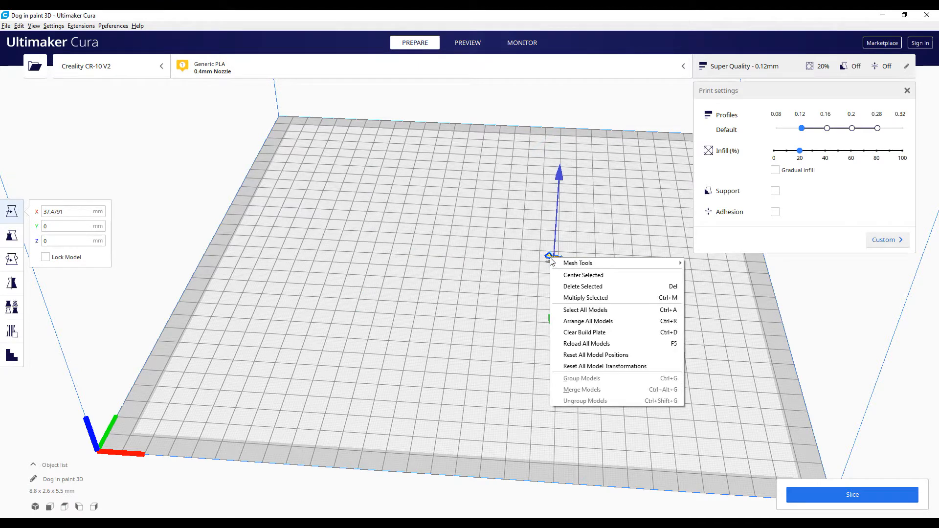
{"action": "left_click", "coordinate": [591, 357]}
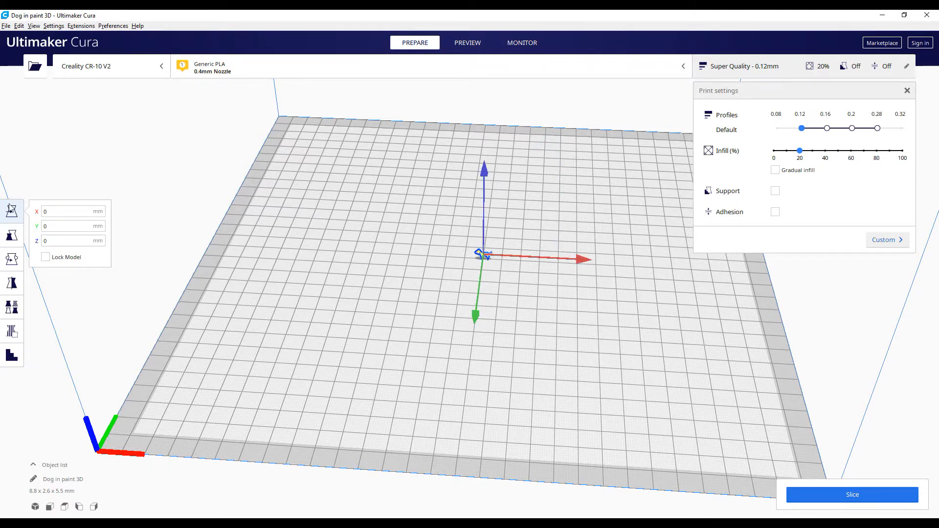
{"action": "left_click", "coordinate": [12, 237]}
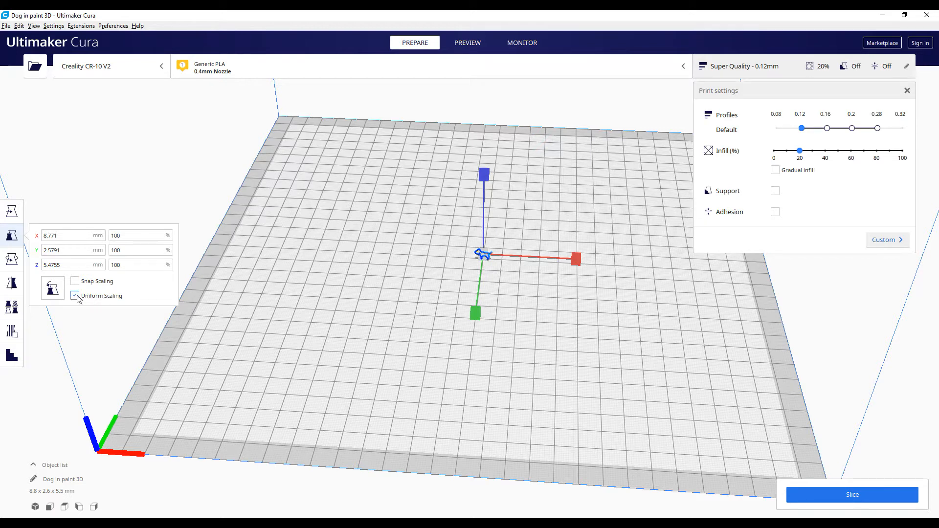
{"action": "left_click", "coordinate": [137, 236]}
{"action": "left_click", "coordinate": [146, 263]}
{"action": "key", "text": "Return"}
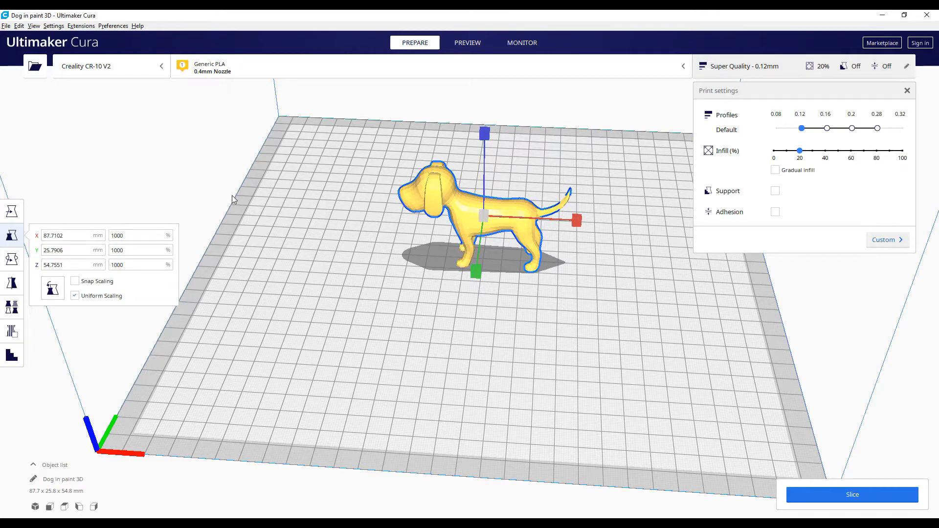
{"action": "right_click_drag", "start_coordinate": [376, 227], "coordinate": [344, 267]}
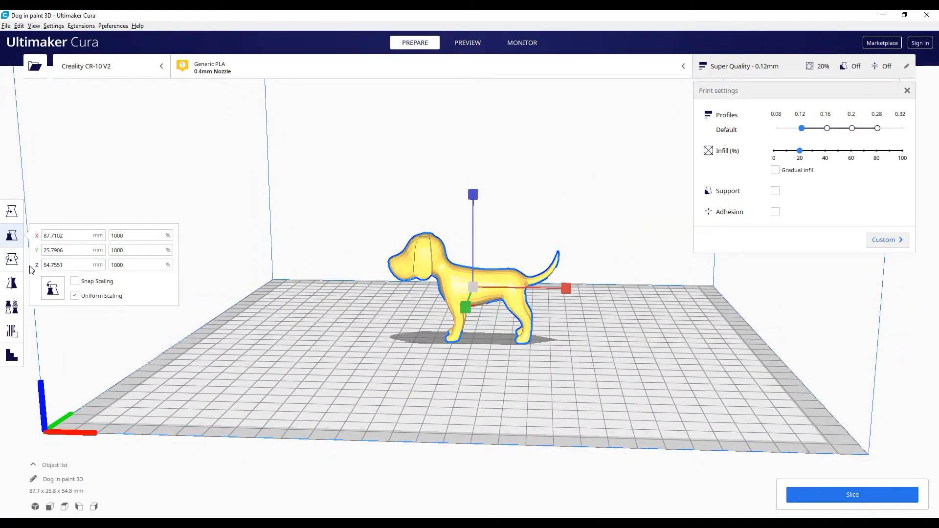
Step: Set the dog's Z size to 1000 mm with uniform scaling kept on
{"action": "middle_click_drag", "start_coordinate": [356, 300], "coordinate": [310, 283]}
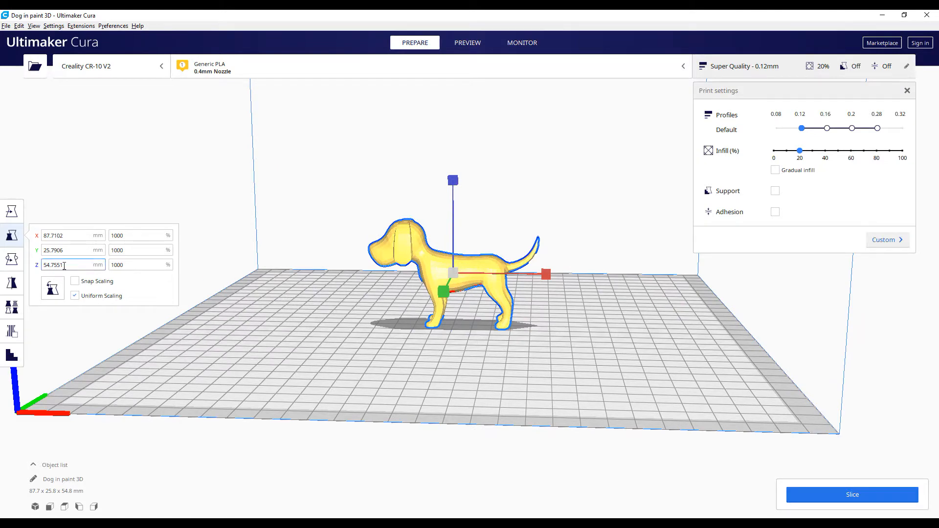
{"action": "left_click_drag", "start_coordinate": [77, 264], "coordinate": [22, 265]}
{"action": "left_click_drag", "start_coordinate": [67, 236], "coordinate": [43, 250]}
{"action": "left_click_drag", "start_coordinate": [81, 263], "coordinate": [2, 262]}
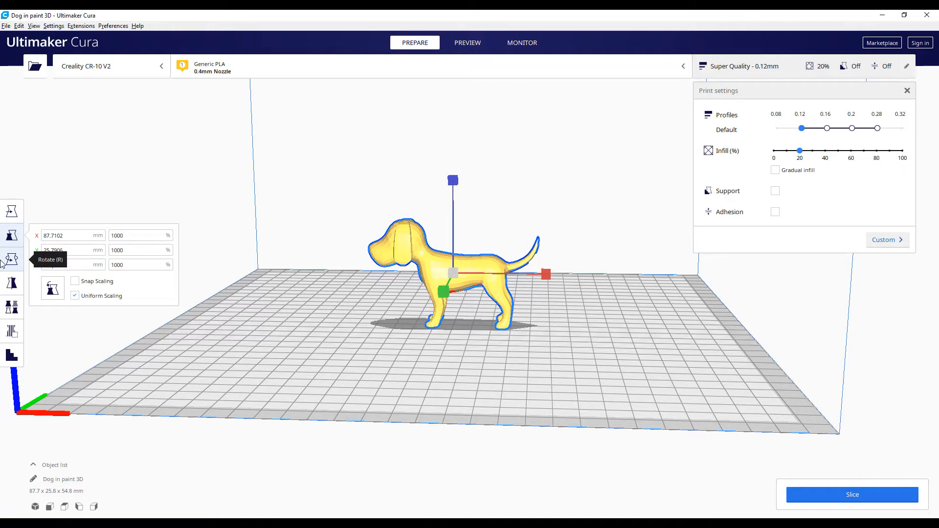
{"action": "type", "text": "100"}
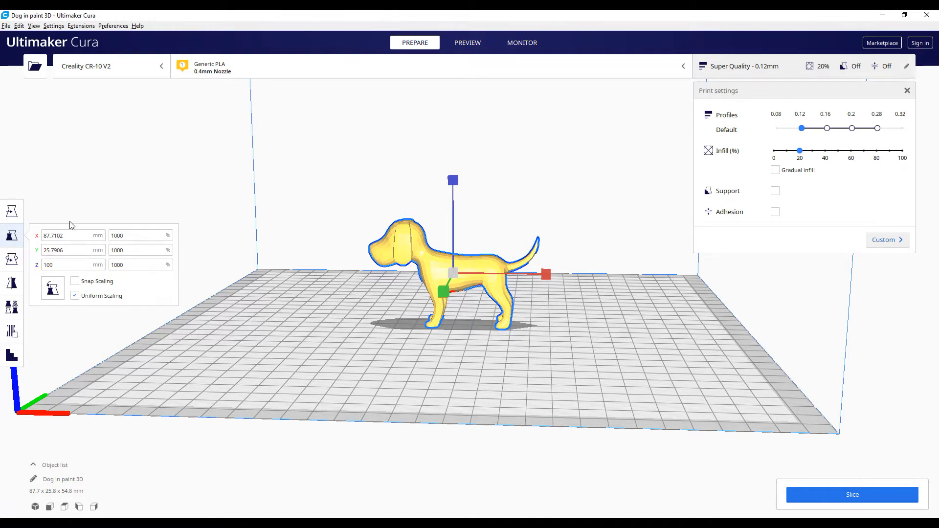
{"action": "type", "text": "0"}
{"action": "key", "text": "Return"}
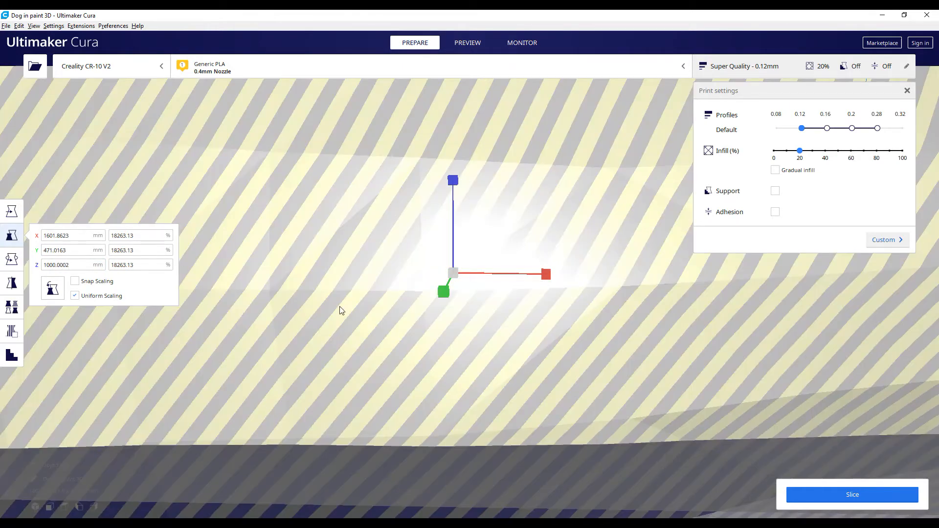
{"action": "scroll", "coordinate": [341, 310], "scroll_direction": "down", "scroll_amount": 10}
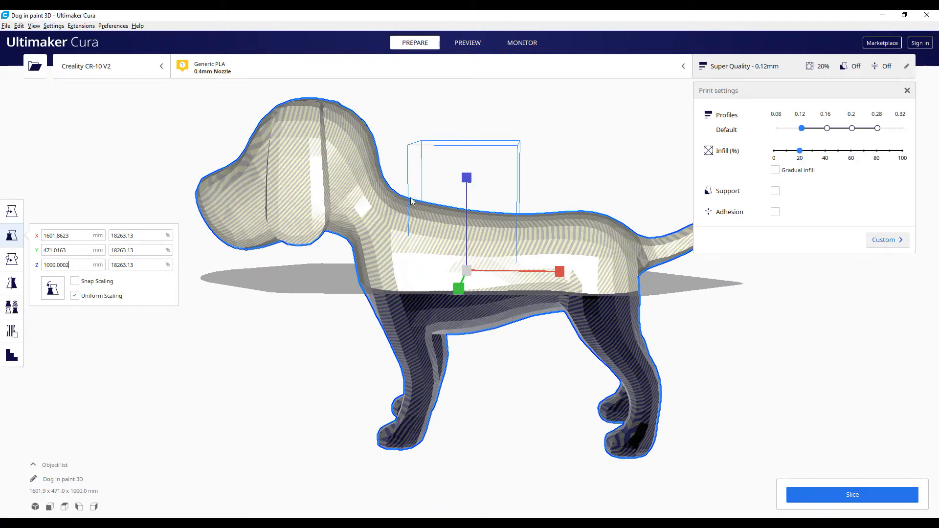
Step: Set the dog's Z size to 100 mm with uniform scaling kept on
{"action": "double_click", "coordinate": [53, 265]}
{"action": "type", "text": "100"}
{"action": "key", "text": "Return"}
{"action": "scroll", "coordinate": [465, 251], "scroll_direction": "up", "scroll_amount": 10}
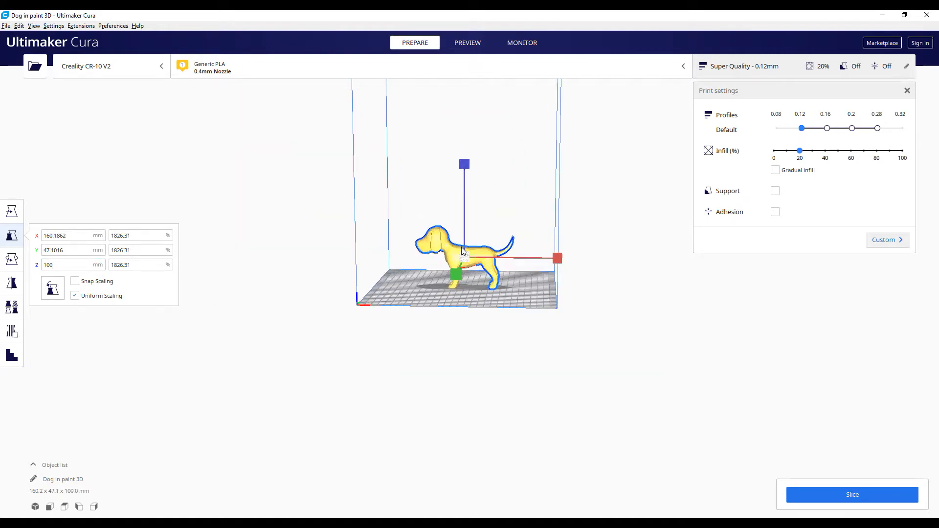
{"action": "middle_click_drag", "start_coordinate": [333, 278], "coordinate": [285, 336]}
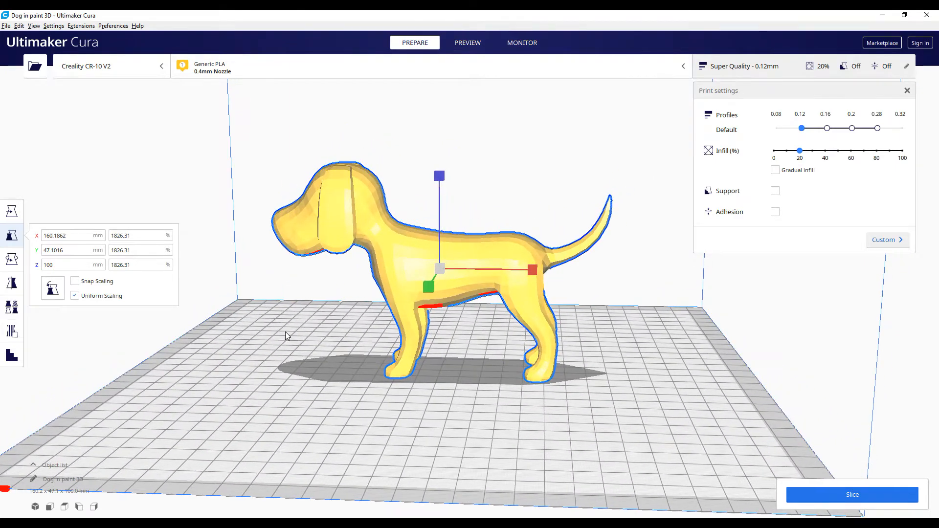
Step: Rotate the dog about the vertical axis until it faces the opposite direction along X
{"action": "left_click", "coordinate": [13, 261]}
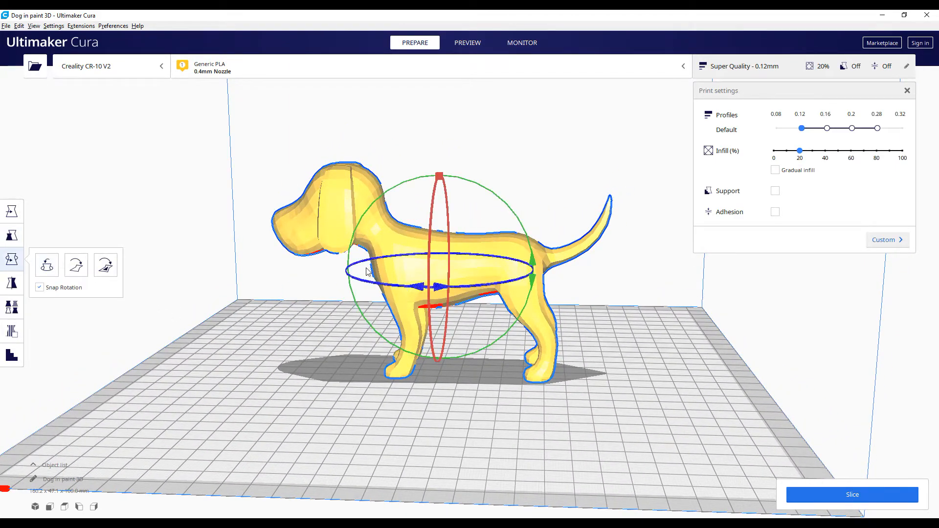
{"action": "left_click_drag", "start_coordinate": [424, 292], "coordinate": [675, 278]}
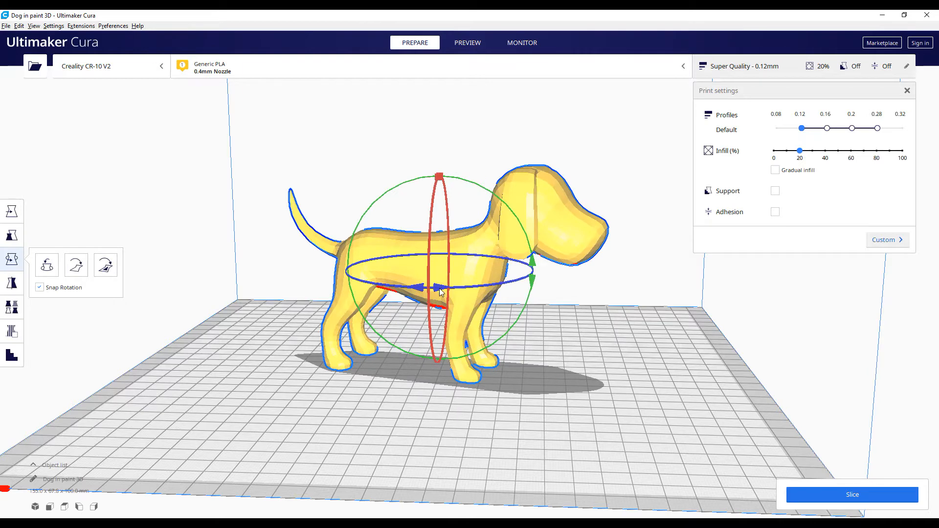
{"action": "left_click_drag", "start_coordinate": [441, 290], "coordinate": [462, 288]}
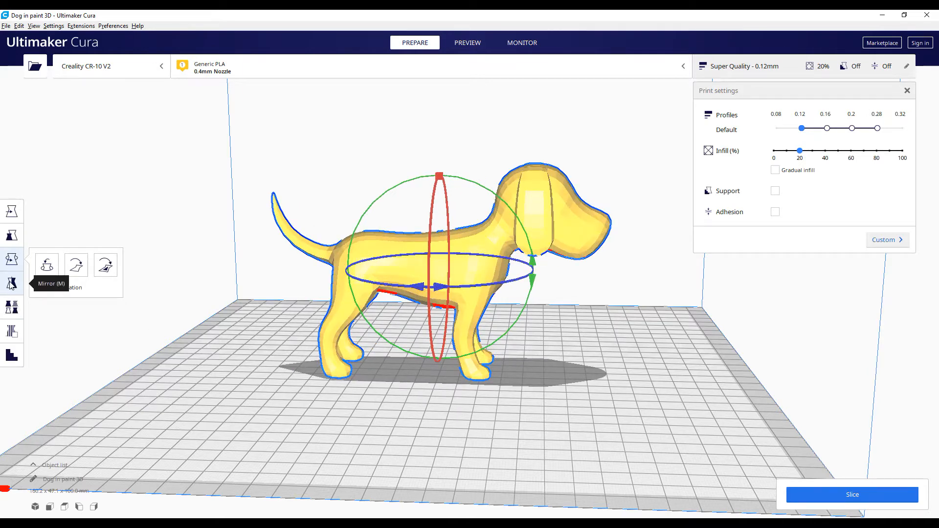
Step: Try mirroring the dog along the X axis and back, and along the Z axis and back
{"action": "left_click", "coordinate": [14, 285]}
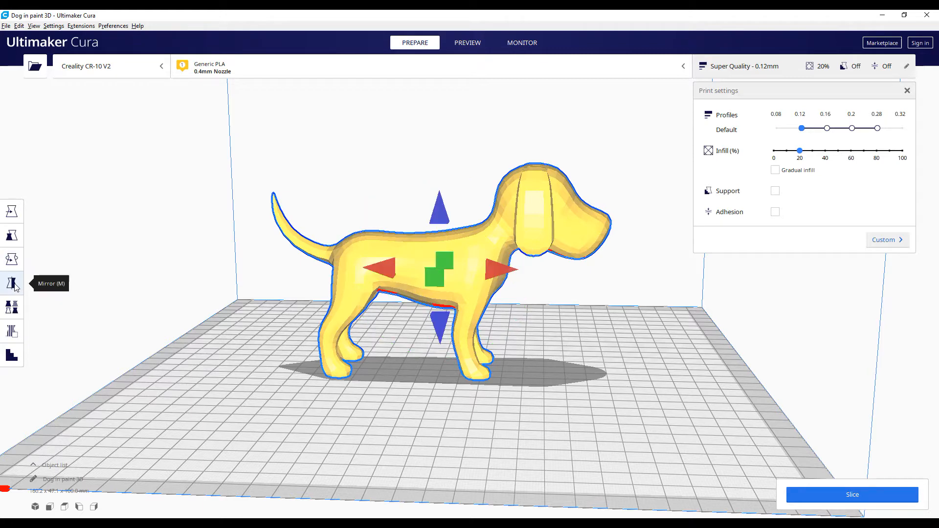
{"action": "left_click", "coordinate": [501, 274]}
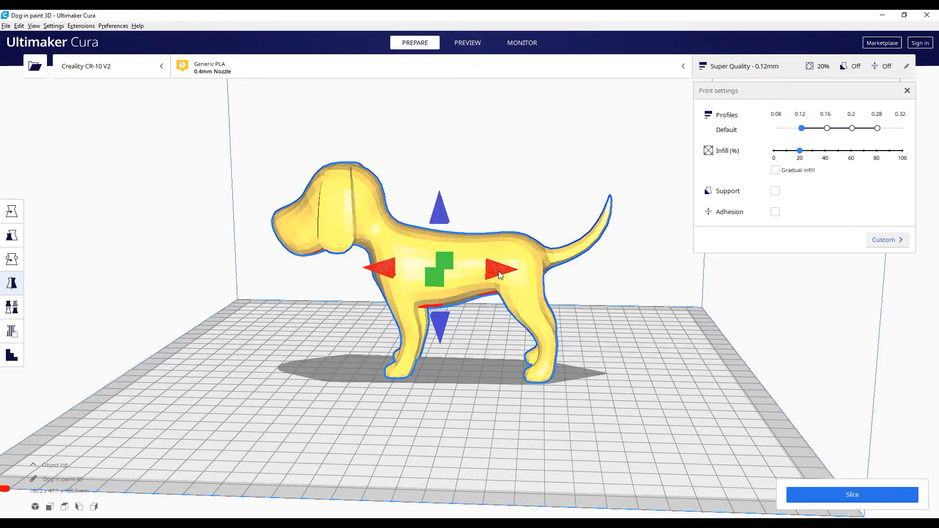
{"action": "left_click", "coordinate": [501, 274]}
{"action": "left_click", "coordinate": [443, 209]}
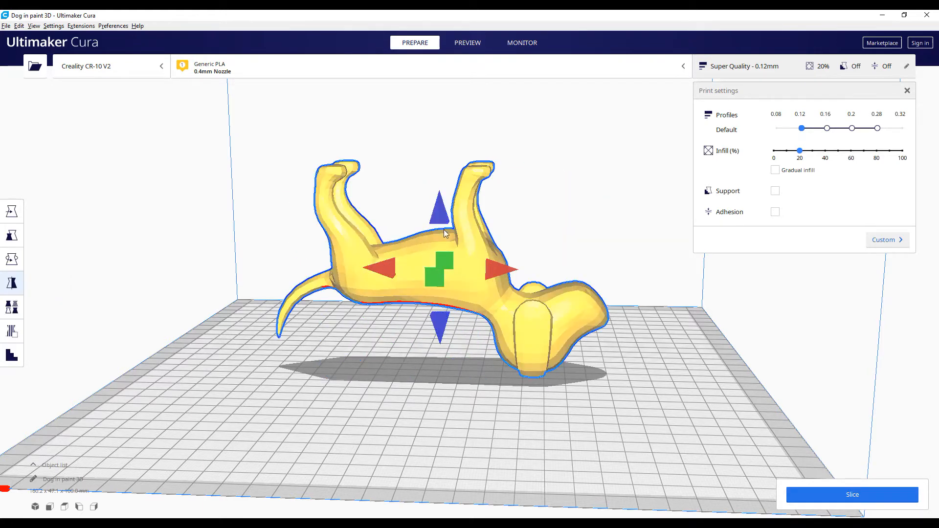
{"action": "left_click", "coordinate": [439, 325]}
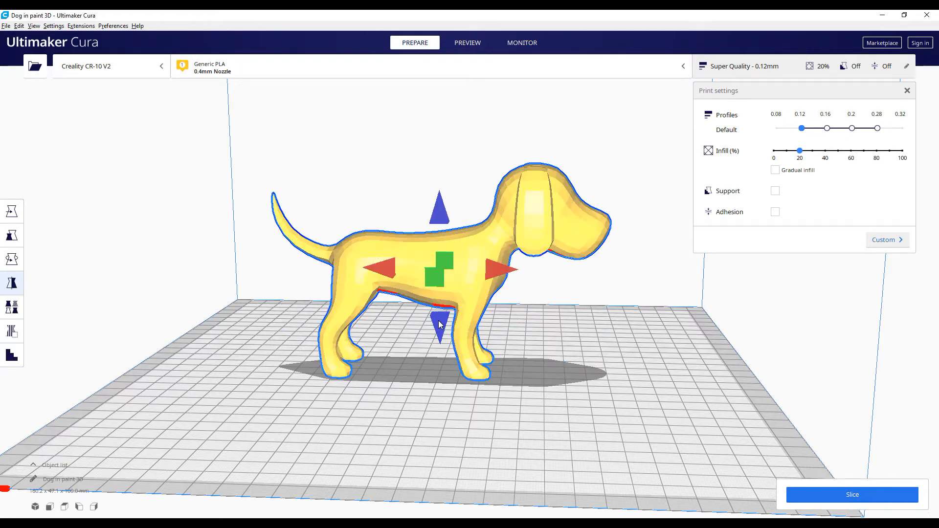
Step: Show the dog's per-model settings with its mesh types, and switch to the support blocker tool
{"action": "left_click", "coordinate": [13, 309]}
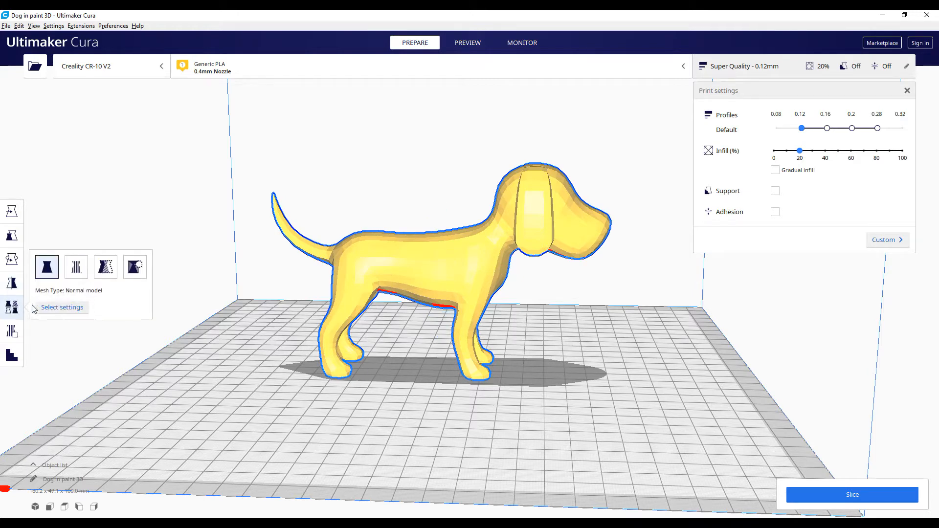
{"action": "left_click", "coordinate": [11, 333]}
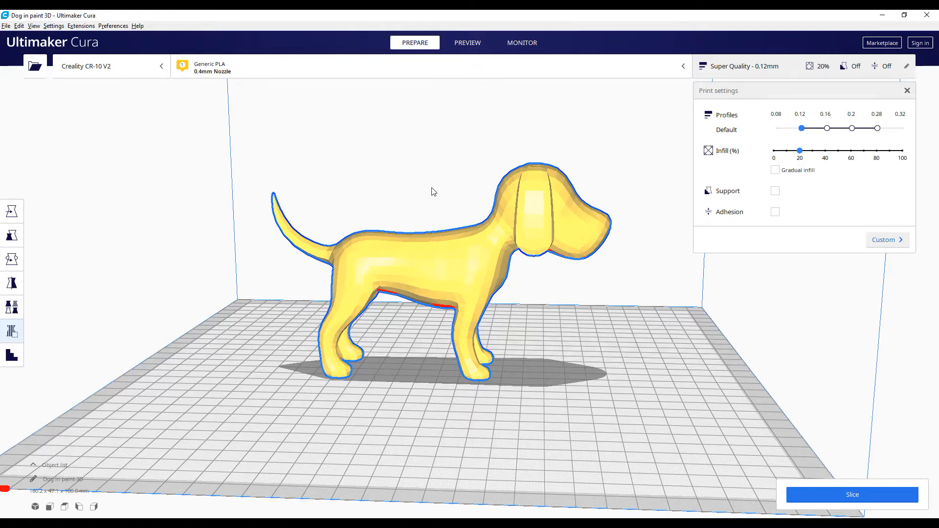
{"action": "scroll", "coordinate": [432, 192], "scroll_direction": "down", "scroll_amount": 3}
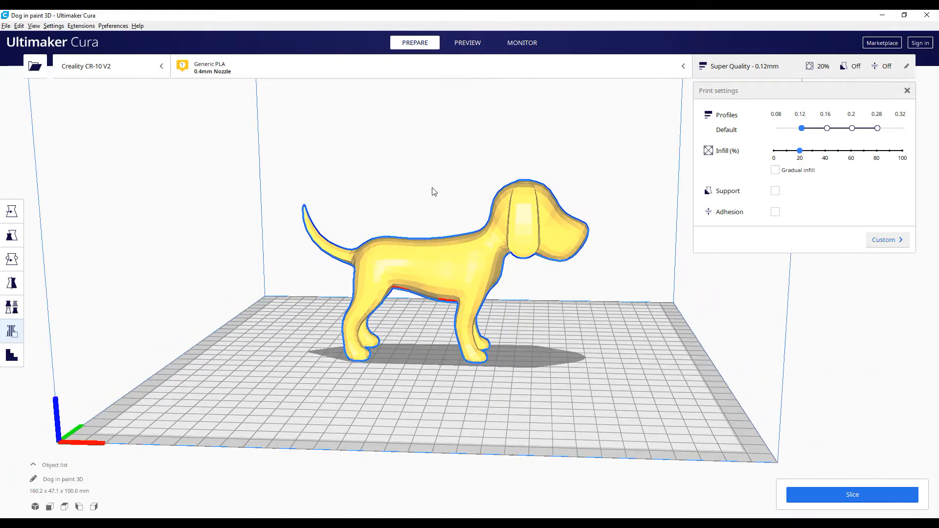
Step: Browse the Marketplace's available and installed plugins, and close it
{"action": "left_click", "coordinate": [882, 43]}
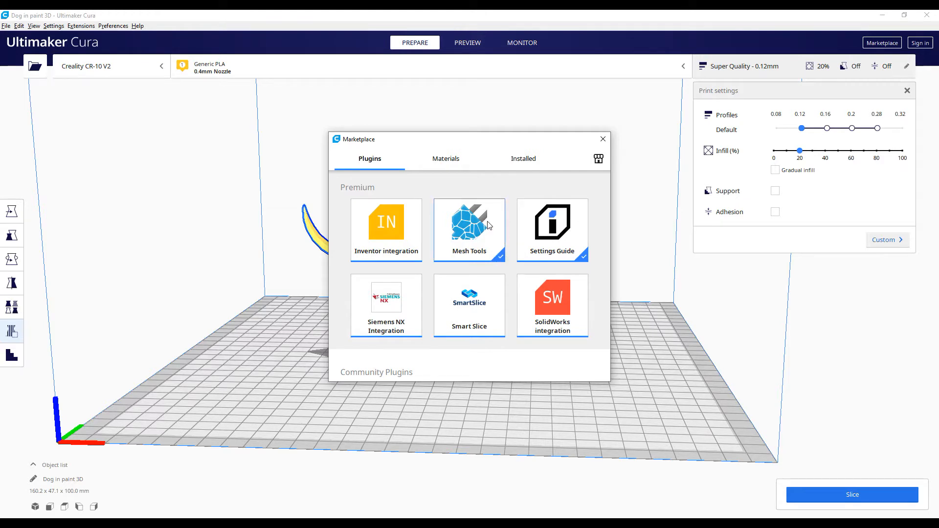
{"action": "left_click", "coordinate": [523, 159]}
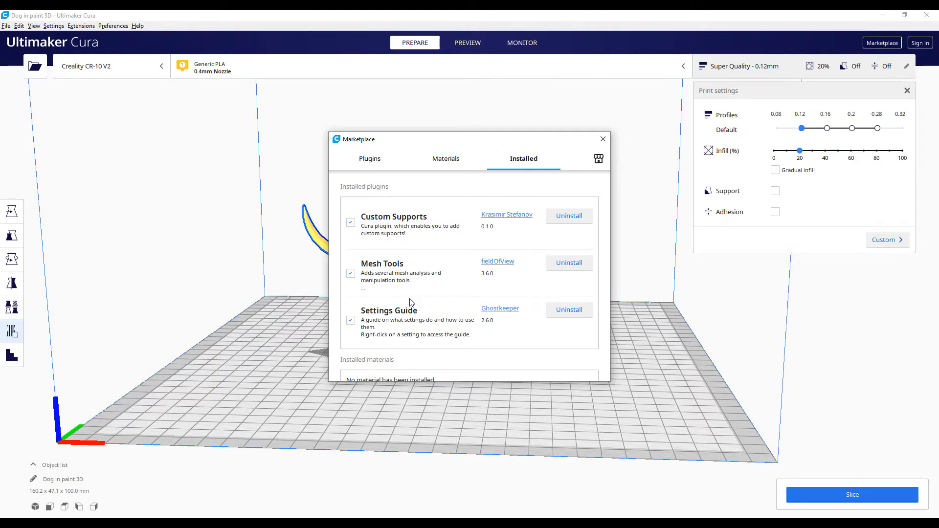
{"action": "left_click", "coordinate": [370, 160]}
{"action": "scroll", "coordinate": [444, 264], "scroll_direction": "down", "scroll_amount": 15}
{"action": "scroll", "coordinate": [445, 264], "scroll_direction": "up", "scroll_amount": 15}
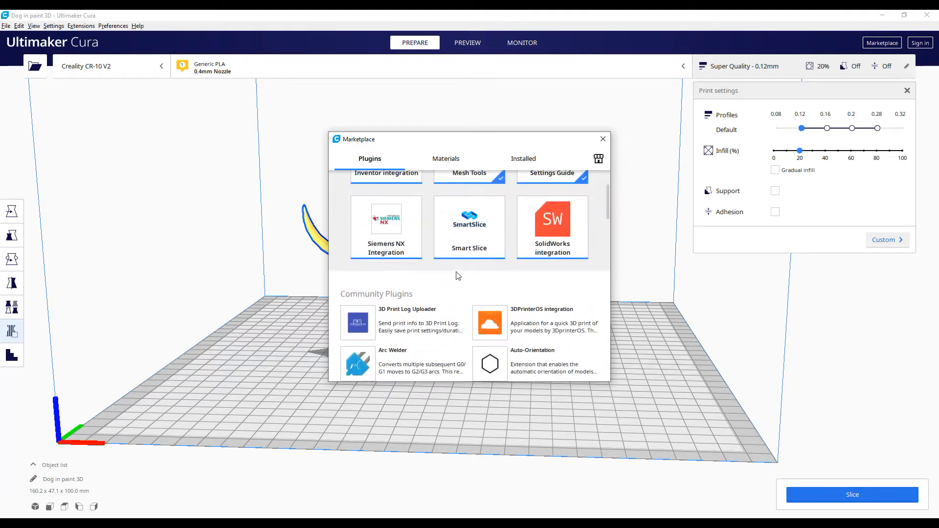
{"action": "scroll", "coordinate": [455, 277], "scroll_direction": "up", "scroll_amount": 3}
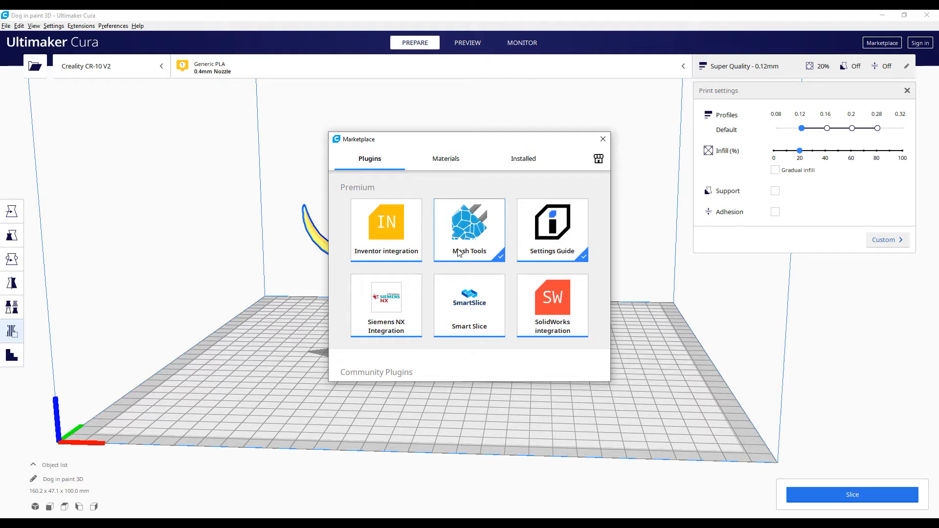
{"action": "left_click", "coordinate": [527, 165]}
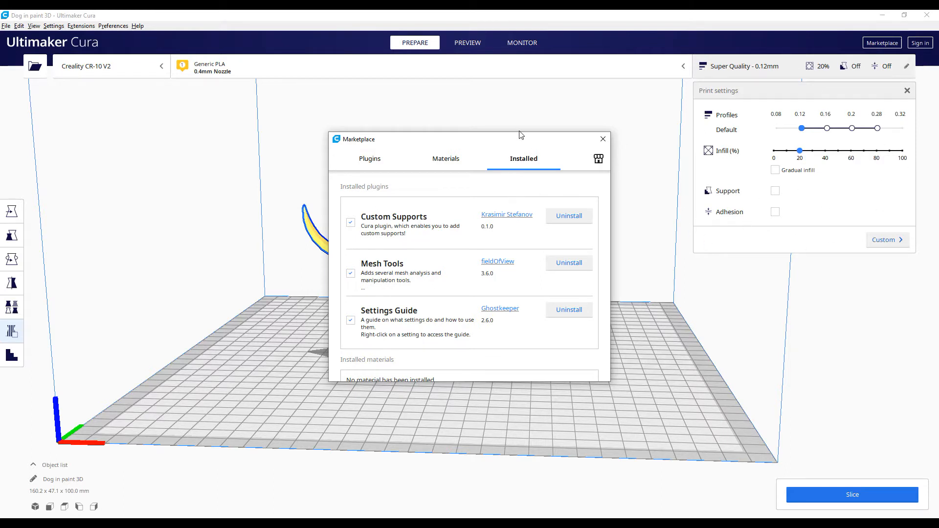
{"action": "left_click", "coordinate": [603, 139]}
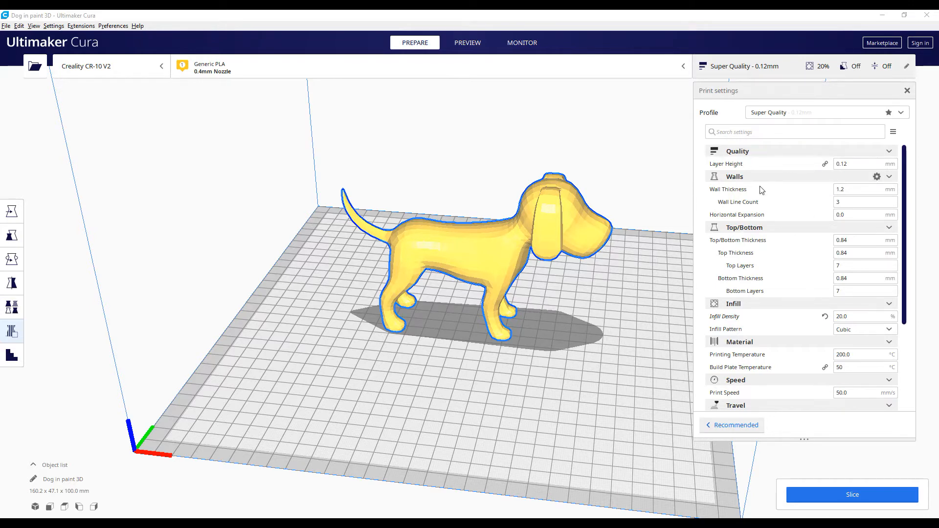
Step: Compare the recommended and custom print settings, ending on the recommended ones
{"action": "left_click", "coordinate": [726, 427]}
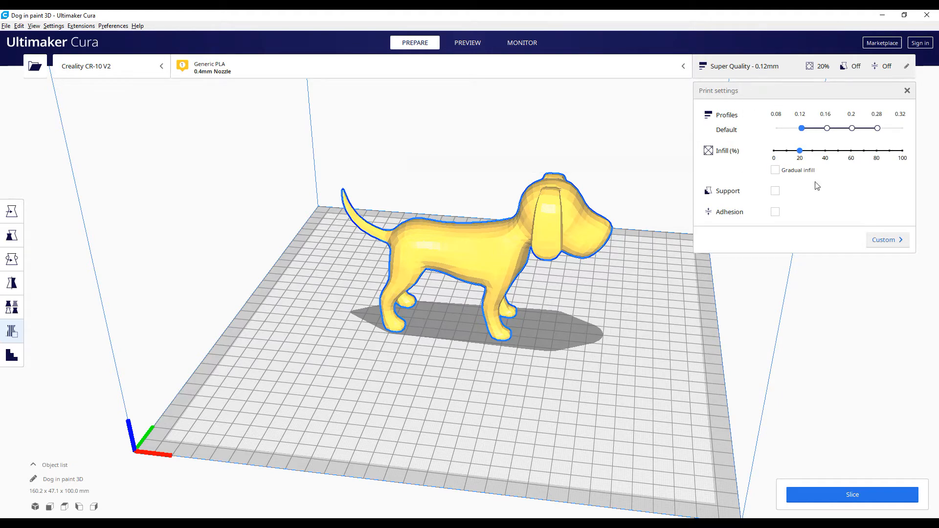
{"action": "left_click", "coordinate": [884, 241]}
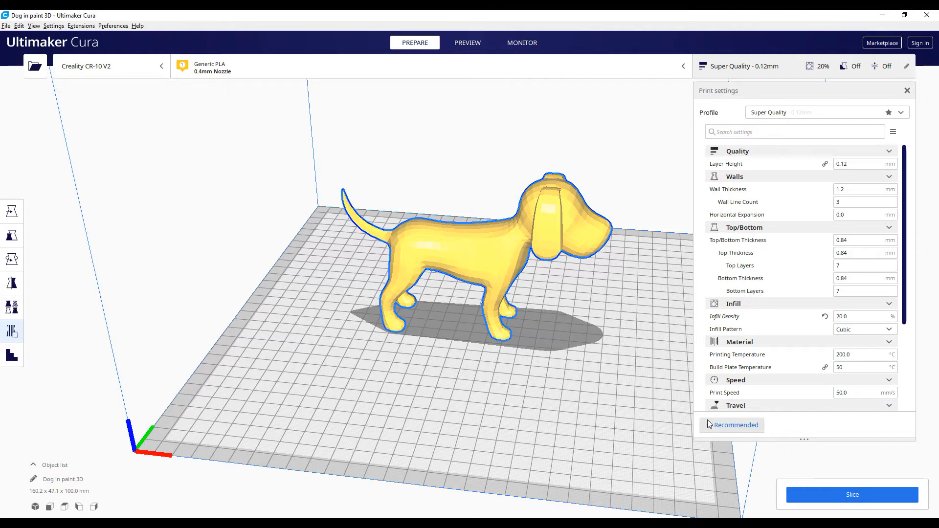
{"action": "left_click", "coordinate": [732, 425]}
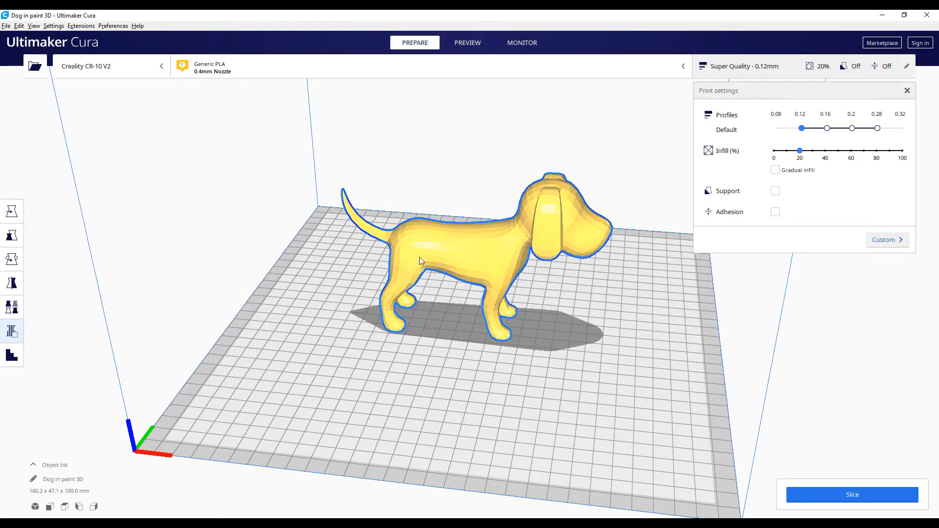
Step: Examine the dog from the front, below and side, checking its head, ears and belly for overhangs marked in red
{"action": "right_click_drag", "start_coordinate": [439, 271], "coordinate": [403, 422]}
{"action": "right_click_drag", "start_coordinate": [442, 354], "coordinate": [538, 327]}
{"action": "scroll", "coordinate": [538, 324], "scroll_direction": "up", "scroll_amount": 5}
{"action": "right_click_drag", "start_coordinate": [446, 311], "coordinate": [335, 287]}
{"action": "right_click_drag", "start_coordinate": [585, 301], "coordinate": [526, 249]}
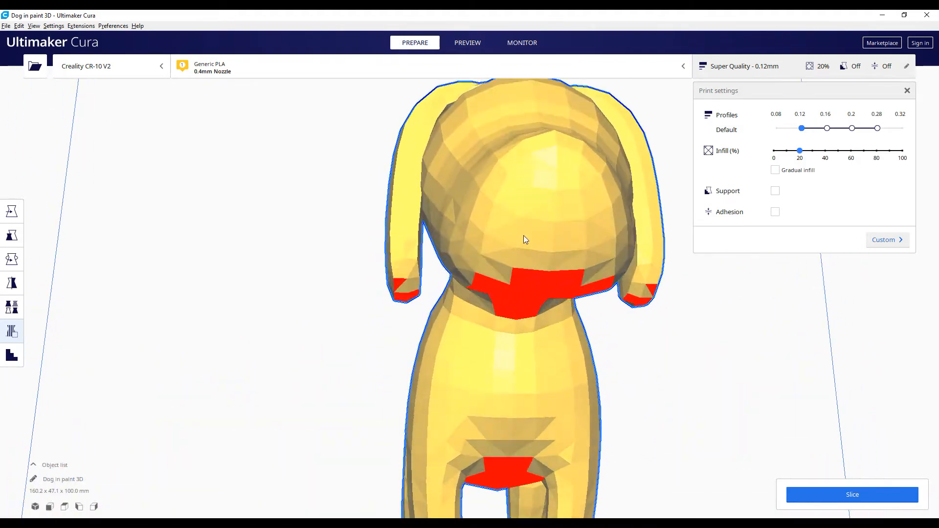
{"action": "right_click_drag", "start_coordinate": [463, 241], "coordinate": [721, 327]}
{"action": "scroll", "coordinate": [551, 272], "scroll_direction": "up", "scroll_amount": 5}
{"action": "scroll", "coordinate": [550, 273], "scroll_direction": "down", "scroll_amount": 4}
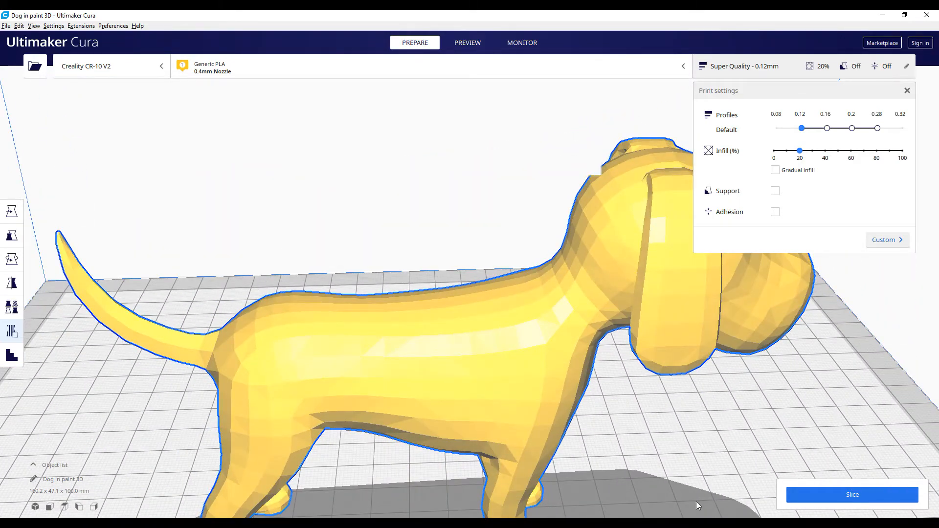
Step: Open the "Dog in paint 3D" 3D object from the File Explorer folder in 3D Viewer
{"action": "left_click", "coordinate": [704, 525]}
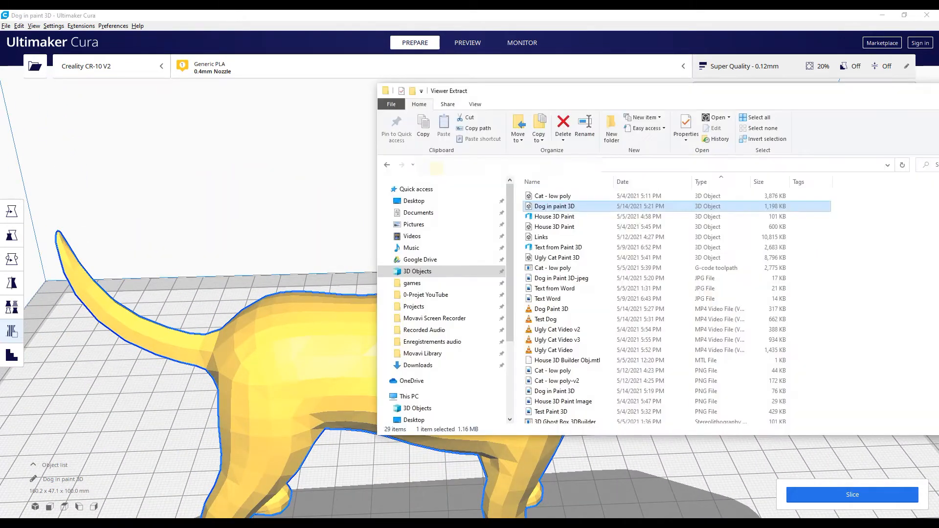
{"action": "double_click", "coordinate": [566, 206]}
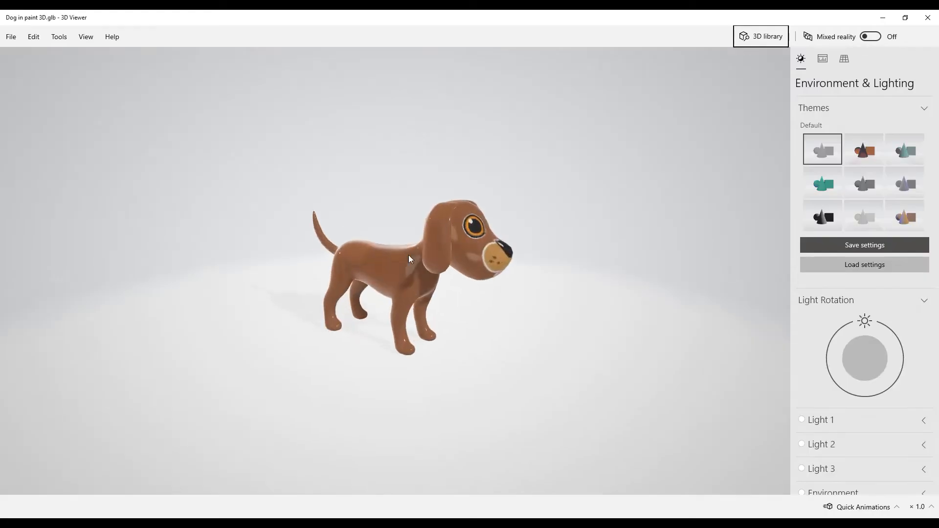
Step: Examine the coloured dog model in 3D Viewer from the front and the side, including a close view of its face
{"action": "left_click_drag", "start_coordinate": [386, 261], "coordinate": [354, 290]}
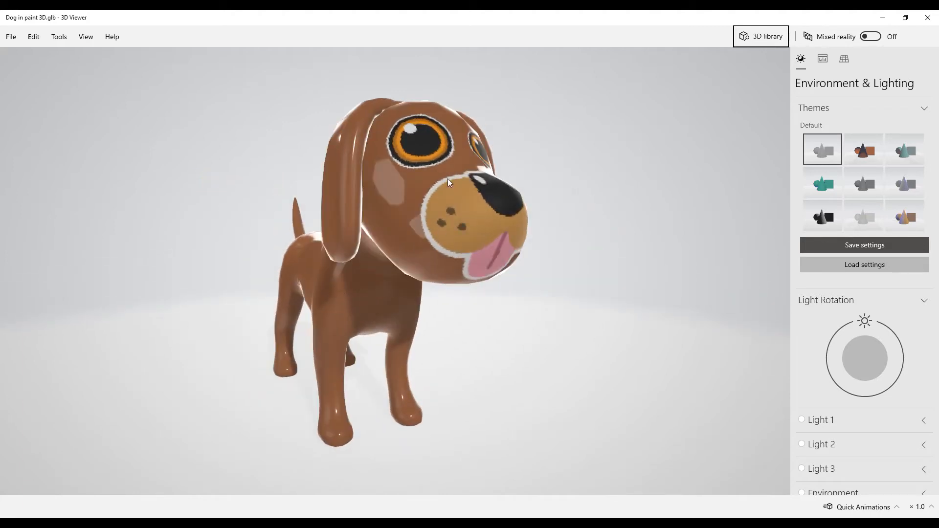
{"action": "scroll", "coordinate": [345, 225], "scroll_direction": "down", "scroll_amount": 3}
{"action": "scroll", "coordinate": [353, 249], "scroll_direction": "up", "scroll_amount": 3}
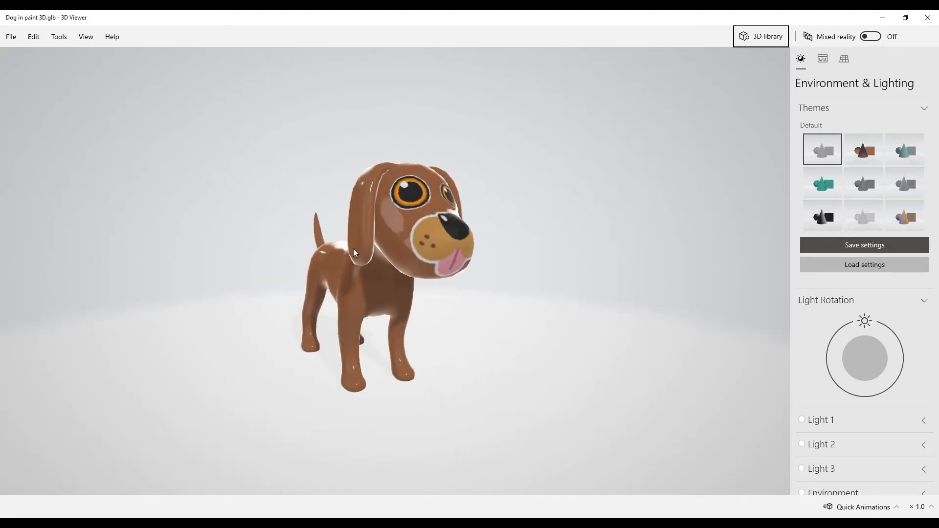
{"action": "scroll", "coordinate": [374, 256], "scroll_direction": "up", "scroll_amount": 2}
{"action": "scroll", "coordinate": [374, 256], "scroll_direction": "down", "scroll_amount": 2}
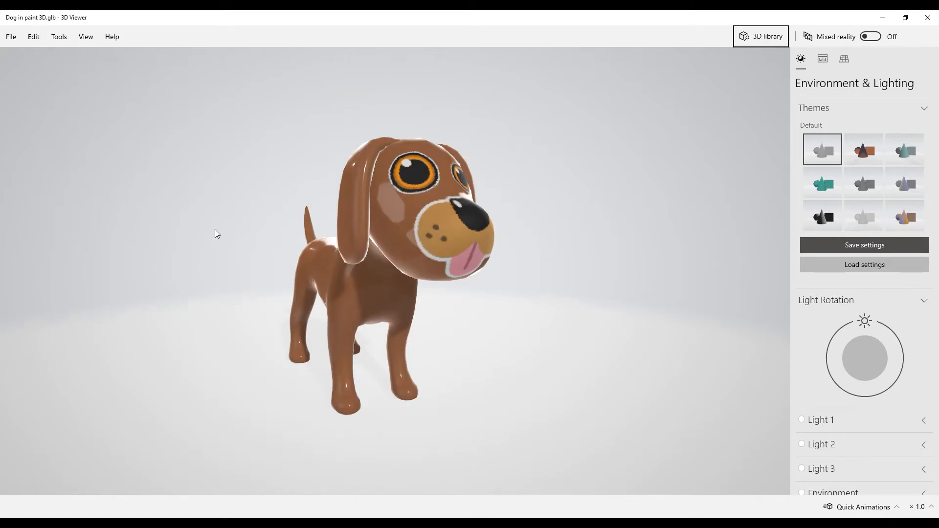
{"action": "mouse_move", "coordinate": [240, 241]}
{"action": "left_mouse_down"}
{"action": "mouse_move", "coordinate": [262, 248]}
{"action": "mouse_move", "coordinate": [226, 274]}
{"action": "mouse_move", "coordinate": [184, 283]}
{"action": "mouse_move", "coordinate": [255, 279]}
{"action": "mouse_move", "coordinate": [249, 245]}
{"action": "mouse_move", "coordinate": [239, 249]}
{"action": "left_mouse_up"}
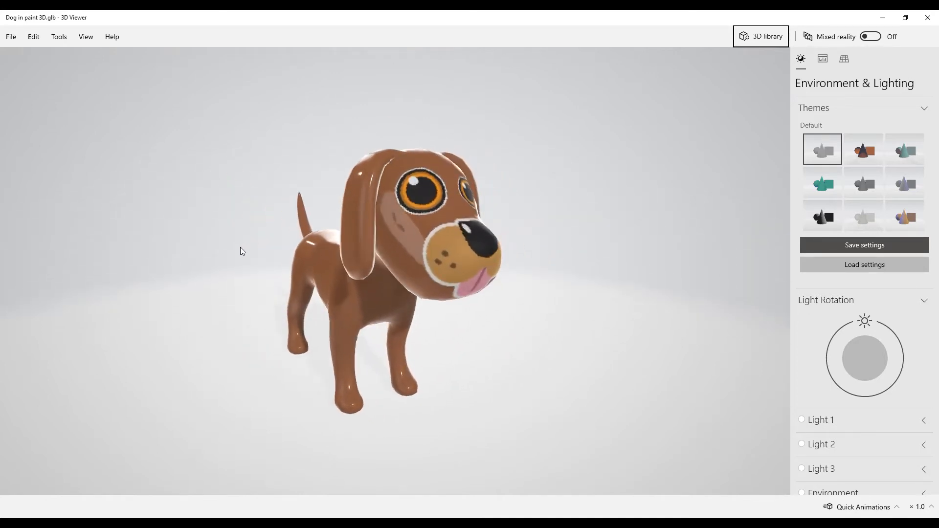
{"action": "scroll", "coordinate": [233, 269], "scroll_direction": "up", "scroll_amount": 2}
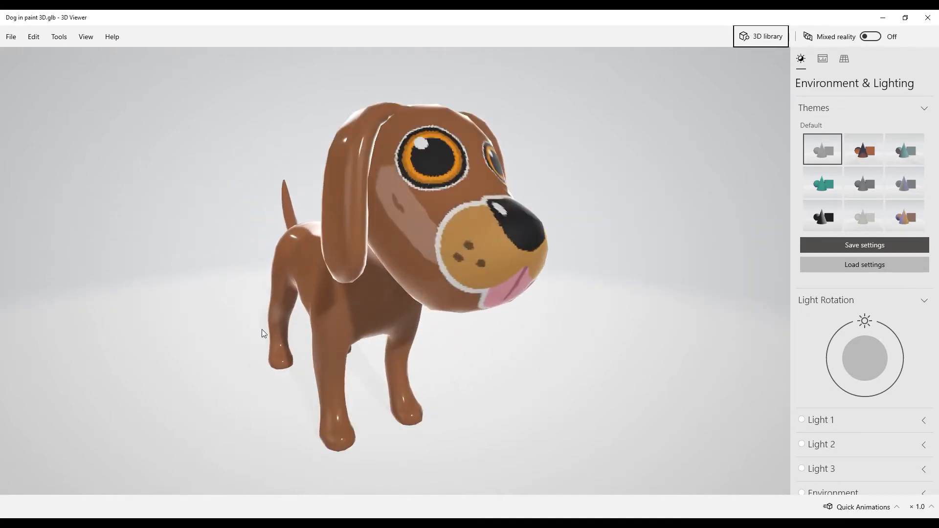
{"action": "scroll", "coordinate": [345, 344], "scroll_direction": "down", "scroll_amount": 2}
{"action": "left_click_drag", "start_coordinate": [344, 343], "coordinate": [484, 269]}
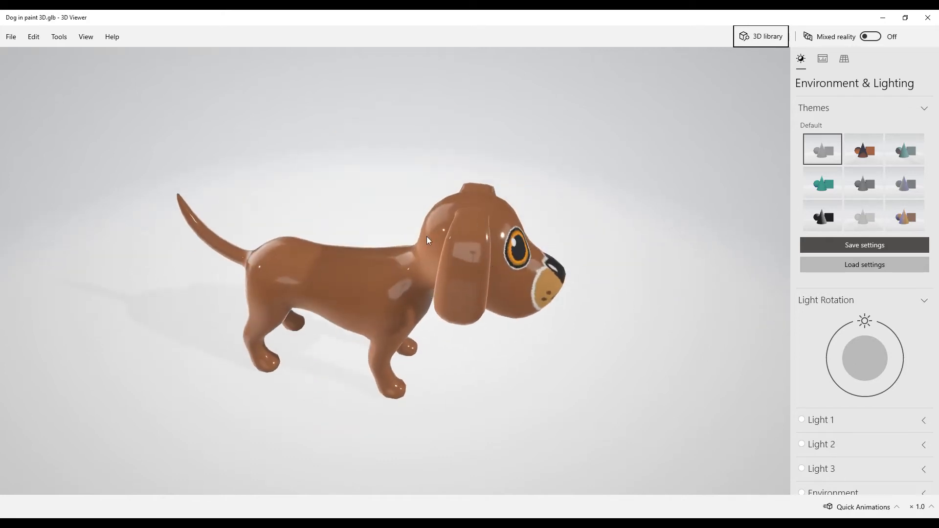
{"action": "left_click_drag", "start_coordinate": [520, 332], "coordinate": [486, 306]}
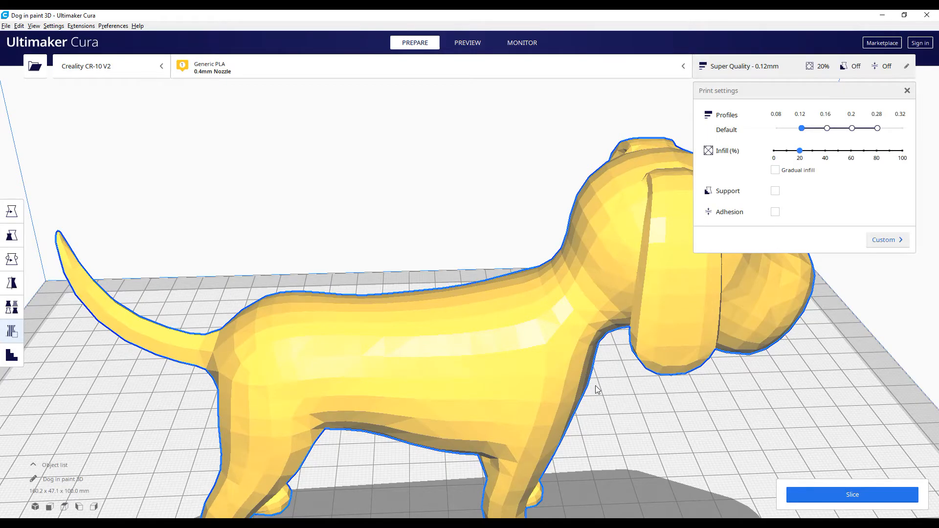
Step: Compare the dog on Cura's build plate with its coloured version in 3D Viewer
{"action": "scroll", "coordinate": [572, 359], "scroll_direction": "down", "scroll_amount": 2}
{"action": "right_click_drag", "start_coordinate": [571, 360], "coordinate": [571, 494]}
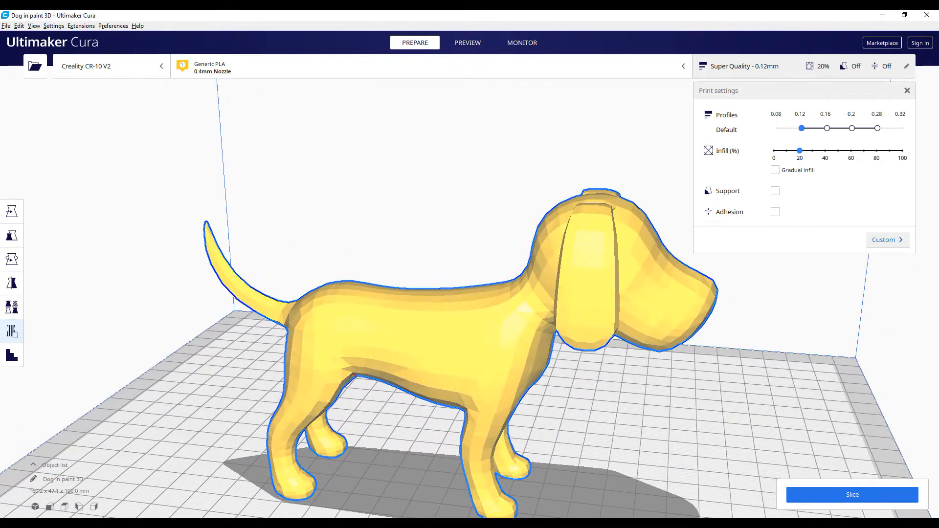
{"action": "mouse_move", "coordinate": [508, 525]}
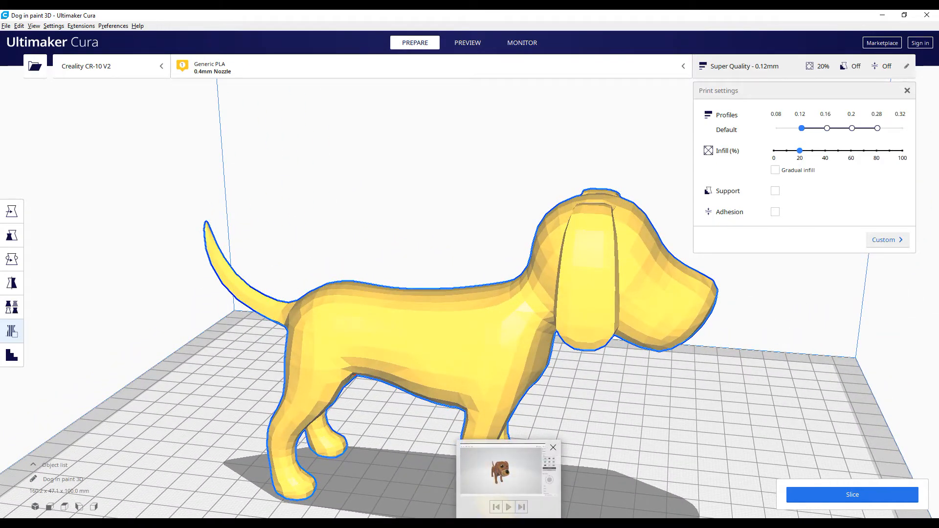
{"action": "left_click", "coordinate": [495, 519]}
{"action": "left_click_drag", "start_coordinate": [377, 271], "coordinate": [424, 221]}
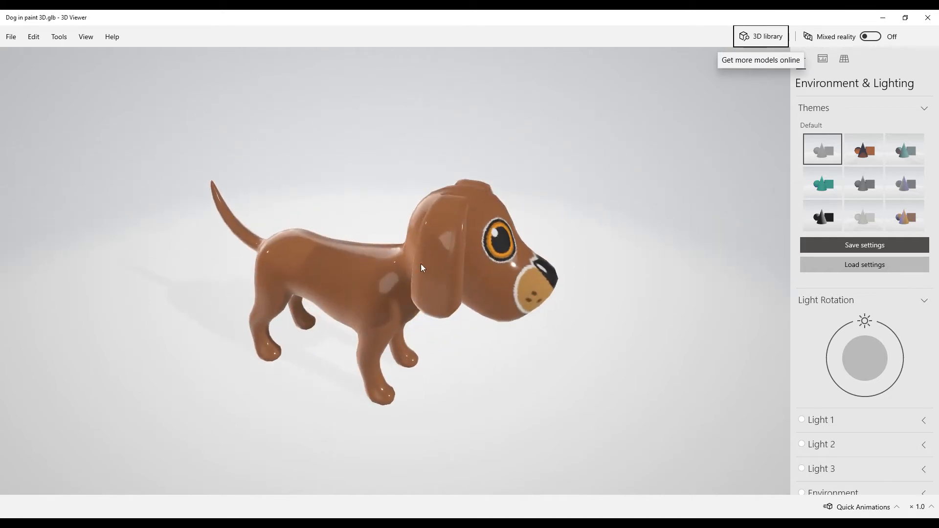
{"action": "scroll", "coordinate": [313, 323], "scroll_direction": "up", "scroll_amount": 3}
{"action": "scroll", "coordinate": [313, 322], "scroll_direction": "down", "scroll_amount": 3}
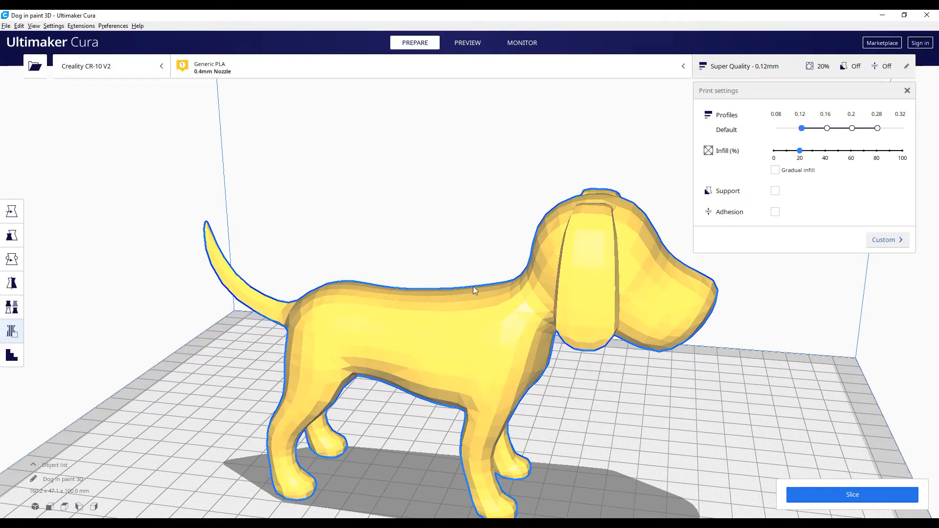
Step: Return to Cura and examine the dog from the side and below, checking its belly, chin and ears for red overhang areas
{"action": "scroll", "coordinate": [427, 335], "scroll_direction": "up", "scroll_amount": 3}
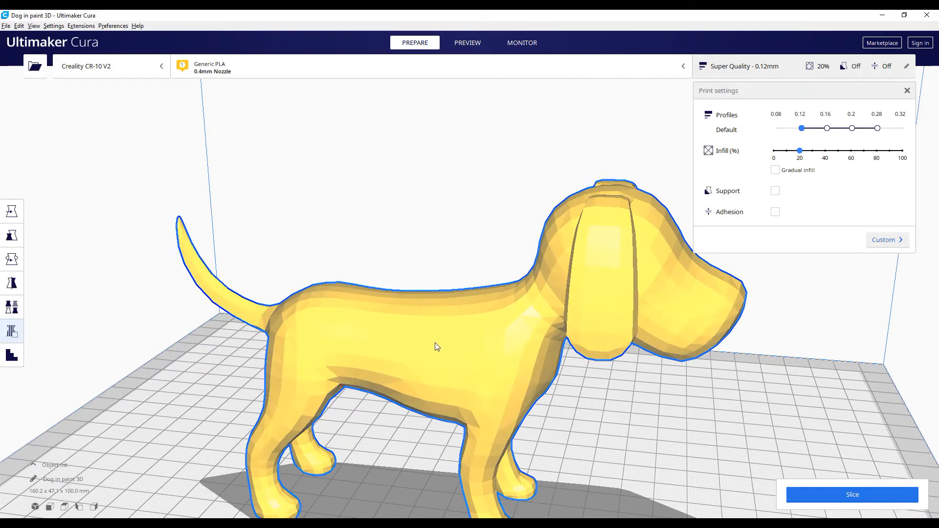
{"action": "mouse_move", "coordinate": [438, 350]}
{"action": "right_mouse_down"}
{"action": "mouse_move", "coordinate": [423, 297]}
{"action": "mouse_move", "coordinate": [388, 310]}
{"action": "mouse_move", "coordinate": [380, 339]}
{"action": "mouse_move", "coordinate": [352, 341]}
{"action": "mouse_move", "coordinate": [382, 325]}
{"action": "mouse_move", "coordinate": [435, 353]}
{"action": "right_mouse_up"}
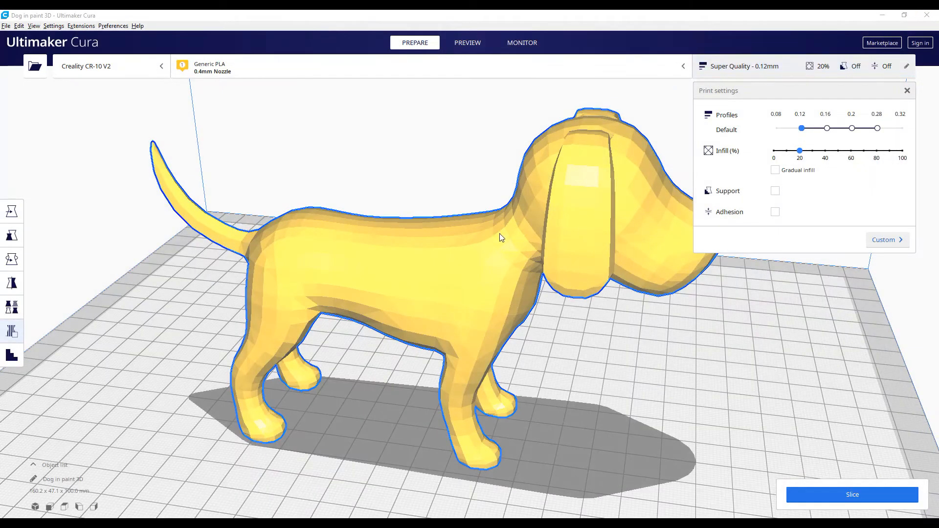
{"action": "scroll", "coordinate": [501, 236], "scroll_direction": "down", "scroll_amount": 3}
{"action": "right_click_drag", "start_coordinate": [479, 362], "coordinate": [438, 247]}
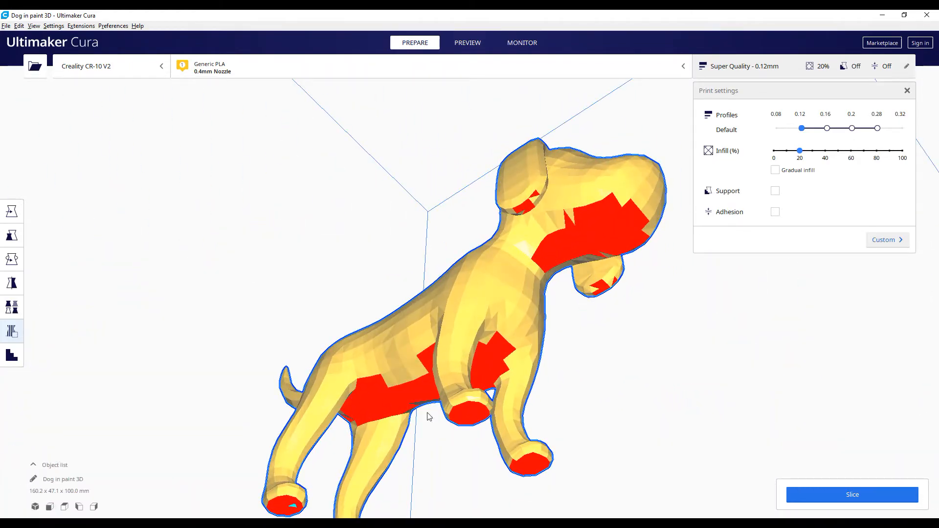
{"action": "right_click_drag", "start_coordinate": [366, 341], "coordinate": [416, 275]}
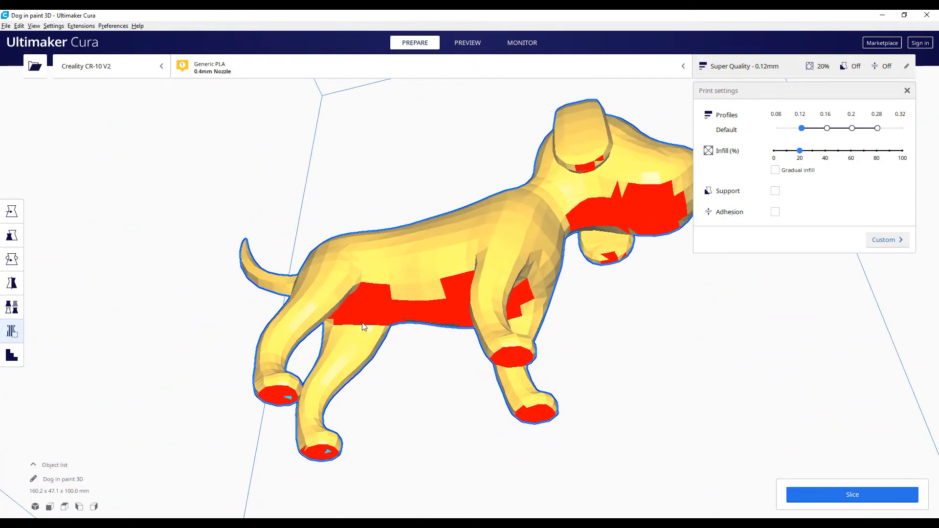
{"action": "right_click_drag", "start_coordinate": [364, 330], "coordinate": [538, 343]}
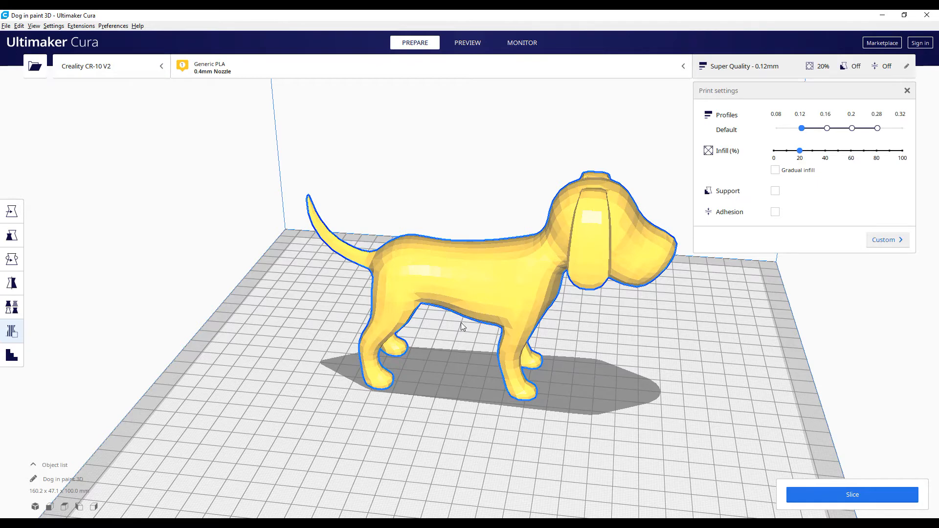
Step: Slice the dog with support and adhesion off, and review the estimated print time and material use
{"action": "left_click", "coordinate": [865, 494]}
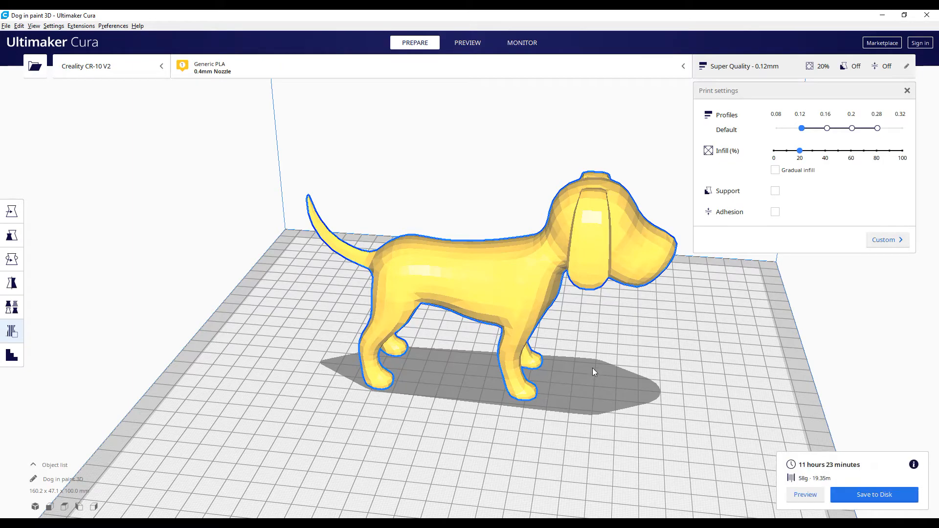
{"action": "right_click_drag", "start_coordinate": [586, 329], "coordinate": [625, 356]}
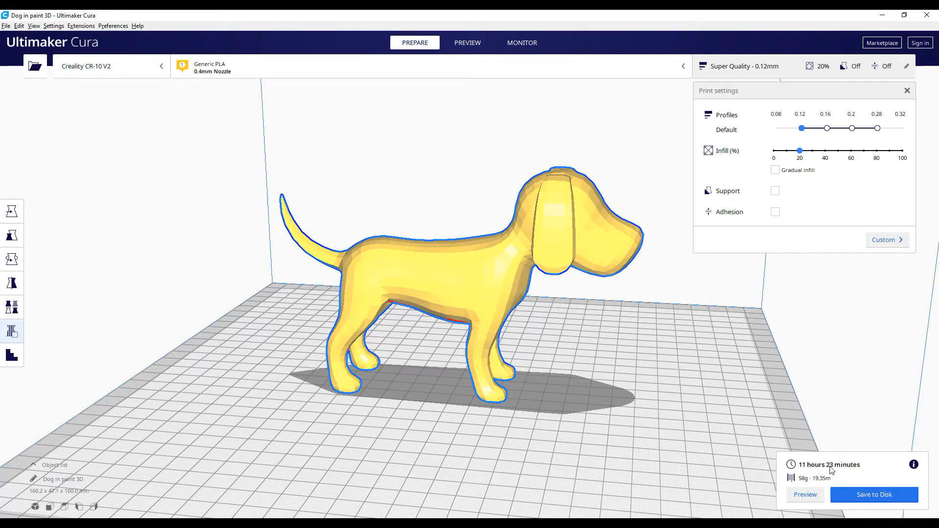
{"action": "middle_click_drag", "start_coordinate": [484, 363], "coordinate": [485, 382]}
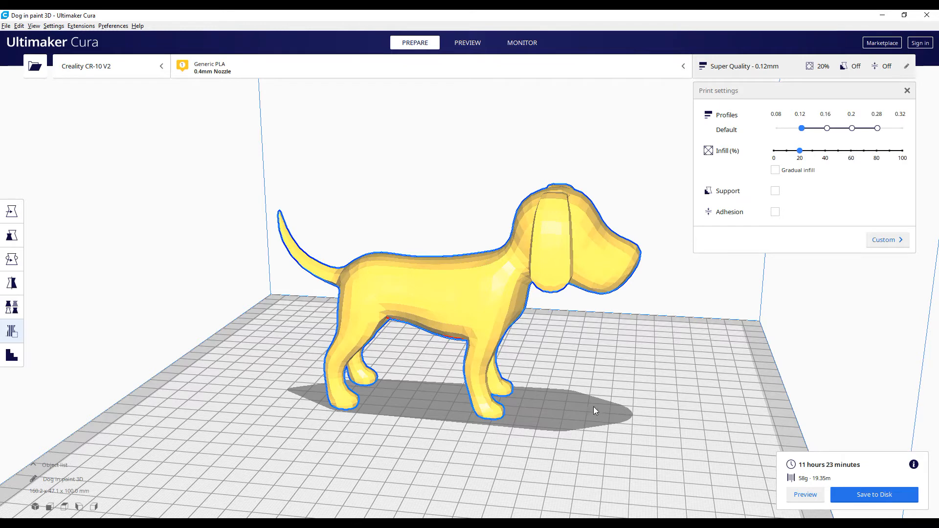
{"action": "middle_click_drag", "start_coordinate": [629, 412], "coordinate": [620, 412]}
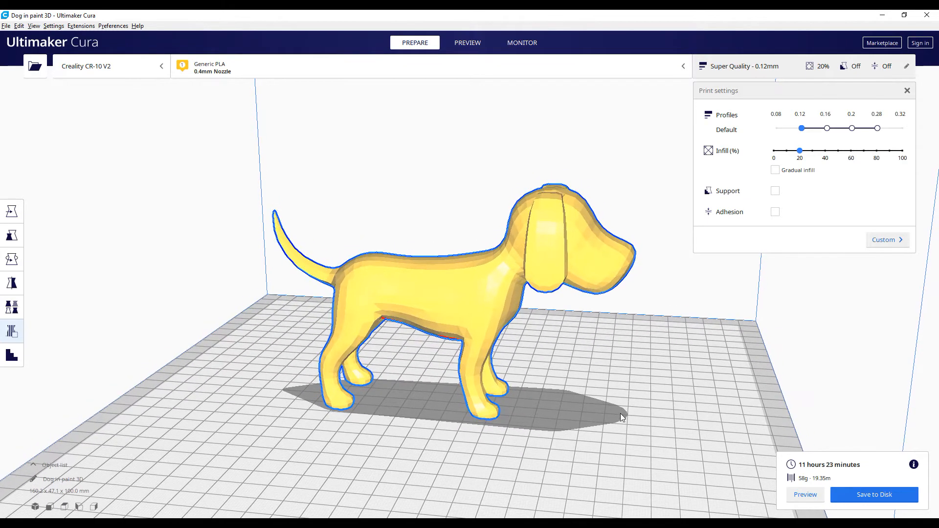
{"action": "middle_click_drag", "start_coordinate": [557, 384], "coordinate": [621, 409]}
{"action": "mouse_move", "coordinate": [622, 409]}
{"action": "right_mouse_down"}
{"action": "mouse_move", "coordinate": [459, 387]}
{"action": "mouse_move", "coordinate": [439, 413]}
{"action": "mouse_move", "coordinate": [650, 413]}
{"action": "mouse_move", "coordinate": [686, 430]}
{"action": "mouse_move", "coordinate": [682, 444]}
{"action": "mouse_move", "coordinate": [618, 408]}
{"action": "right_mouse_up"}
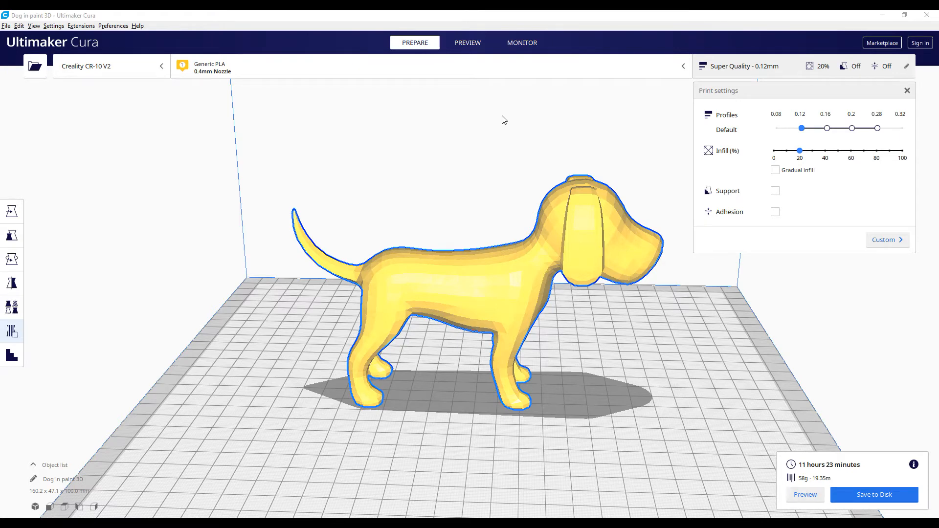
Step: Preview the sliced dog in layer view down to layer 1, and play that layer's print simulation
{"action": "left_click", "coordinate": [459, 42]}
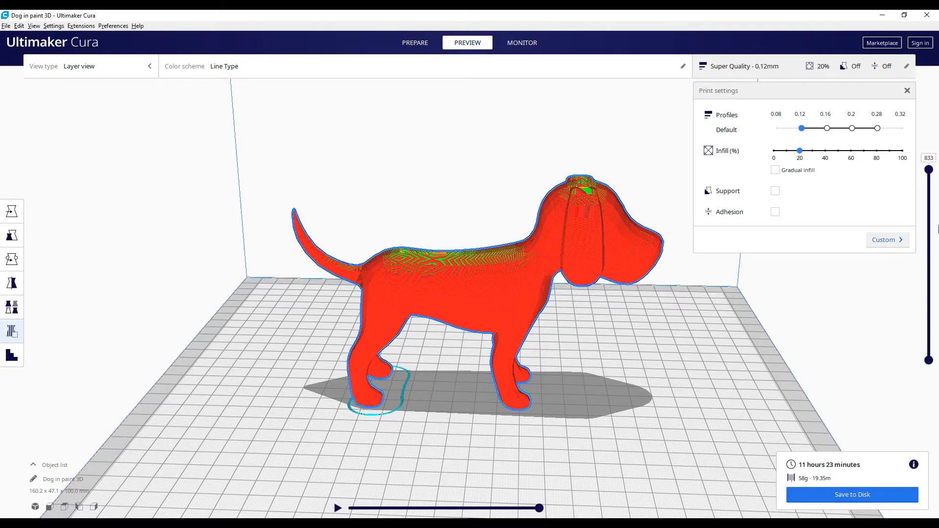
{"action": "left_click", "coordinate": [929, 169]}
{"action": "left_click_drag", "start_coordinate": [930, 172], "coordinate": [936, 368]}
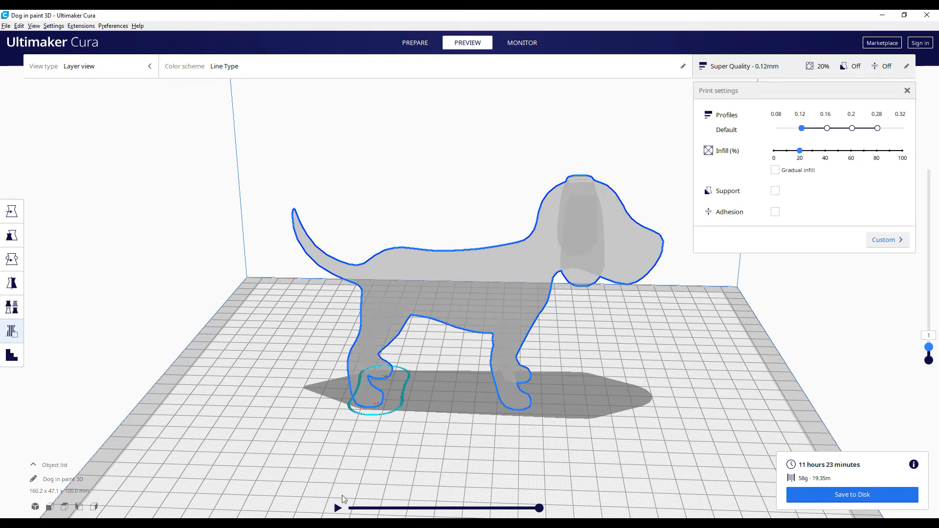
{"action": "left_click", "coordinate": [337, 508]}
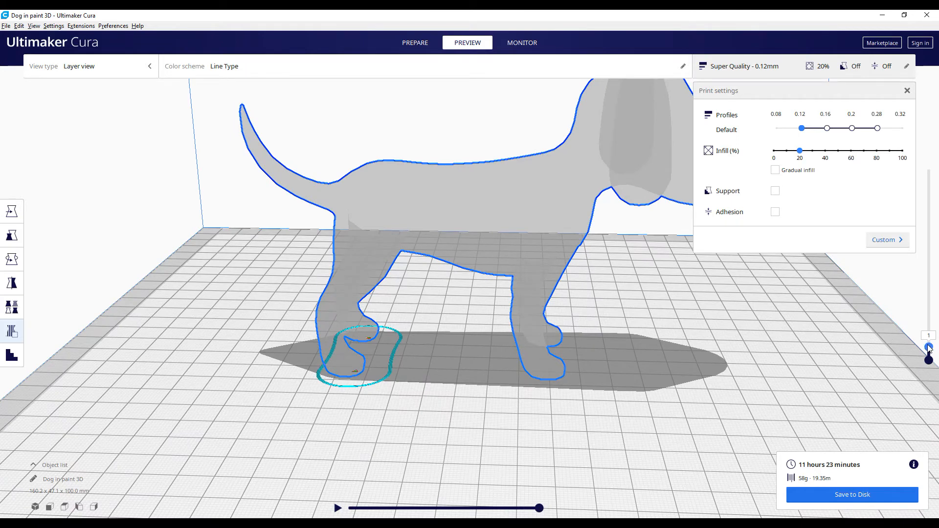
Step: Raise the layer preview through layer 6 to layer 88 and examine the printed paws
{"action": "left_click_drag", "start_coordinate": [928, 347], "coordinate": [929, 344]}
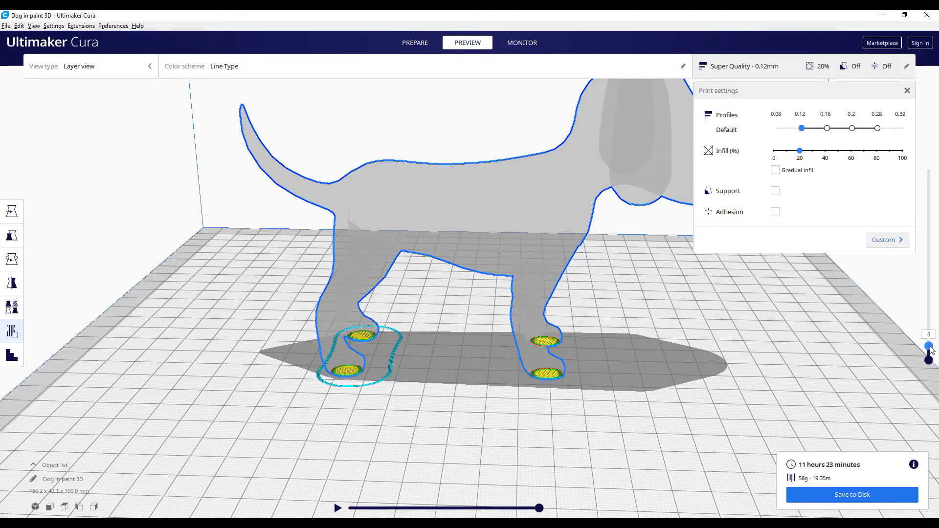
{"action": "left_click_drag", "start_coordinate": [932, 351], "coordinate": [932, 334]}
{"action": "middle_click_drag", "start_coordinate": [437, 420], "coordinate": [454, 442]}
{"action": "right_click_drag", "start_coordinate": [333, 443], "coordinate": [367, 439]}
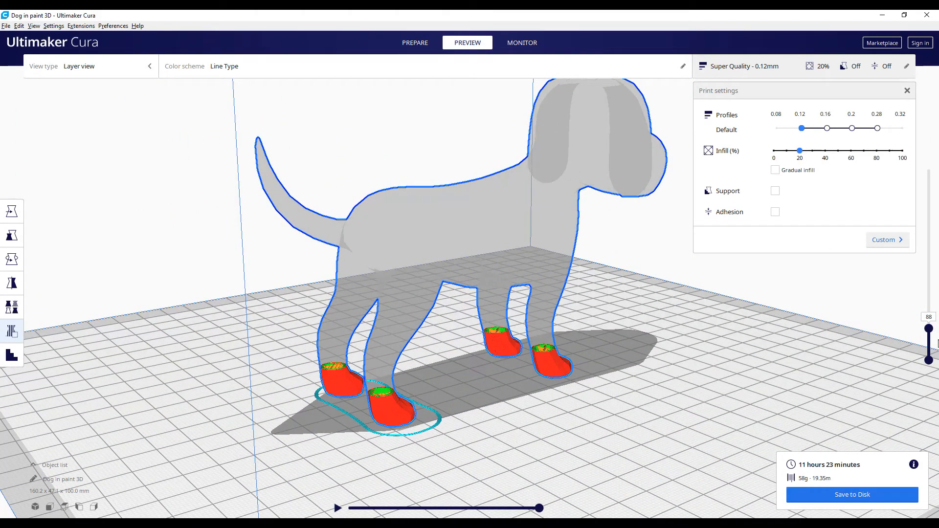
Step: Raise the layer preview to layer 260 and examine the legs' infill and the first belly section from above
{"action": "left_click_drag", "start_coordinate": [932, 331], "coordinate": [917, 292]}
{"action": "right_click_drag", "start_coordinate": [597, 309], "coordinate": [487, 334]}
{"action": "scroll", "coordinate": [503, 356], "scroll_direction": "up", "scroll_amount": 5}
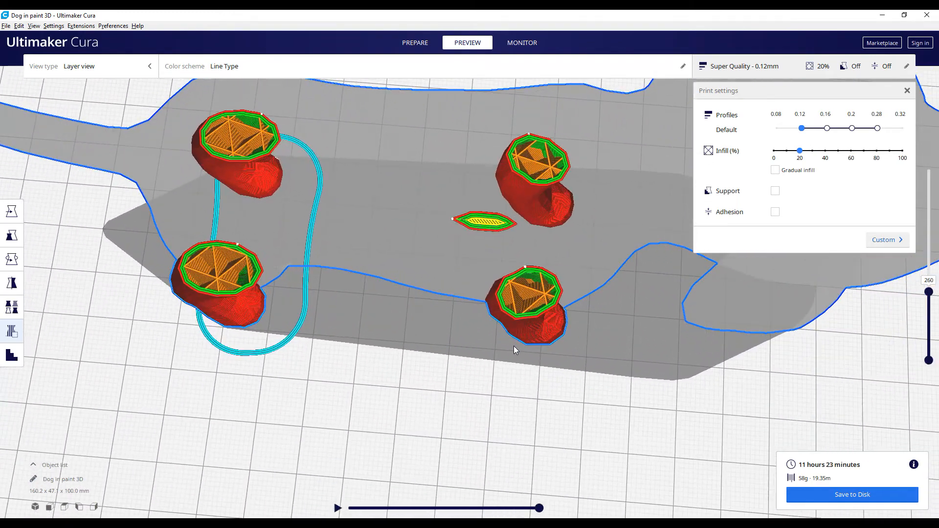
{"action": "mouse_move", "coordinate": [474, 362]}
{"action": "right_mouse_down"}
{"action": "mouse_move", "coordinate": [480, 377]}
{"action": "mouse_move", "coordinate": [482, 369]}
{"action": "right_mouse_up"}
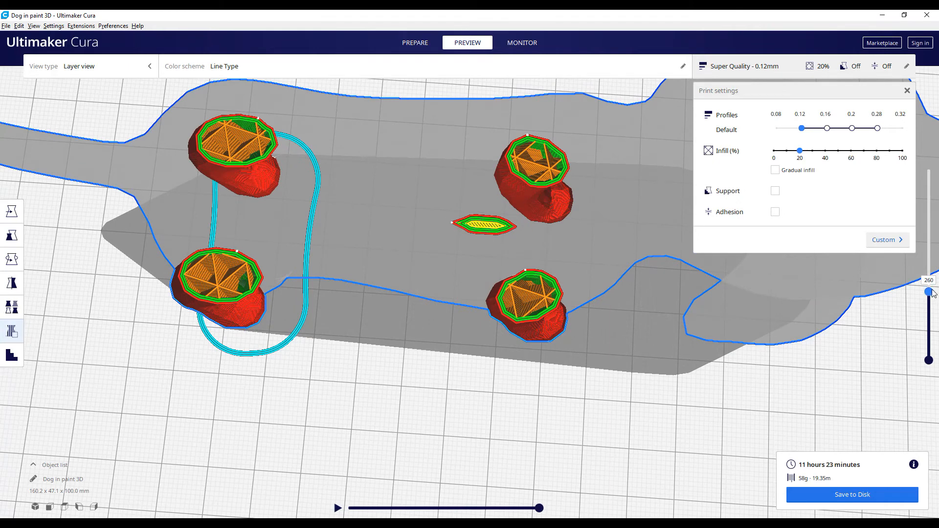
Step: Lower the layer preview to layer 258 and examine the unsupported start of the belly from the side and above
{"action": "scroll", "coordinate": [934, 297], "scroll_direction": "down", "scroll_amount": 2}
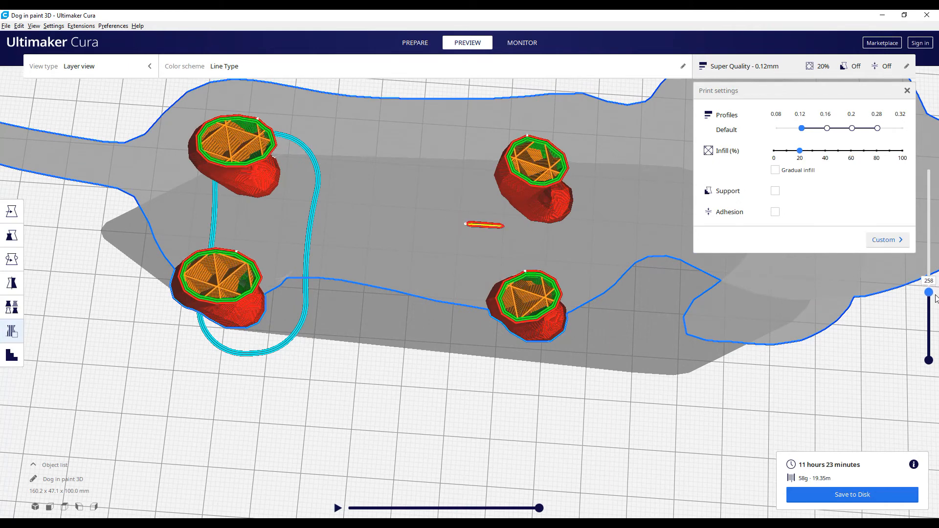
{"action": "right_click_drag", "start_coordinate": [553, 366], "coordinate": [642, 245]}
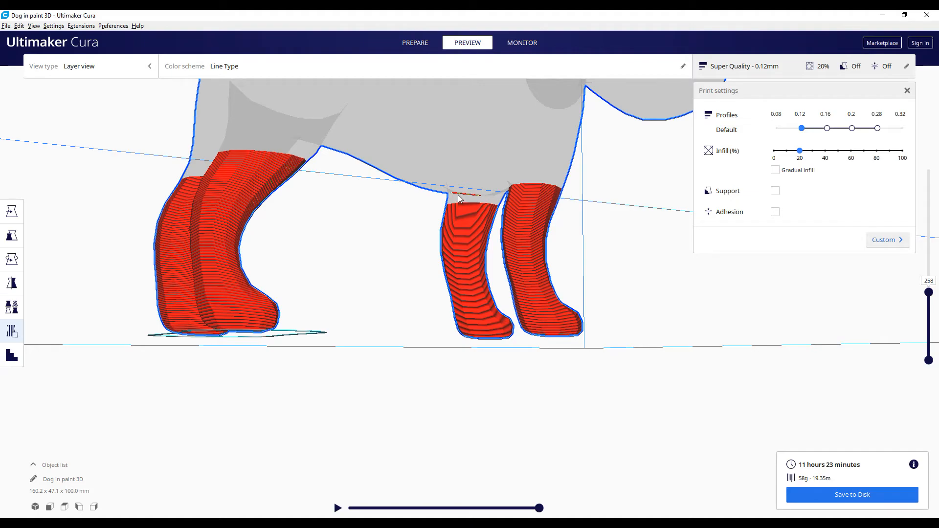
{"action": "right_click_drag", "start_coordinate": [487, 269], "coordinate": [485, 340]}
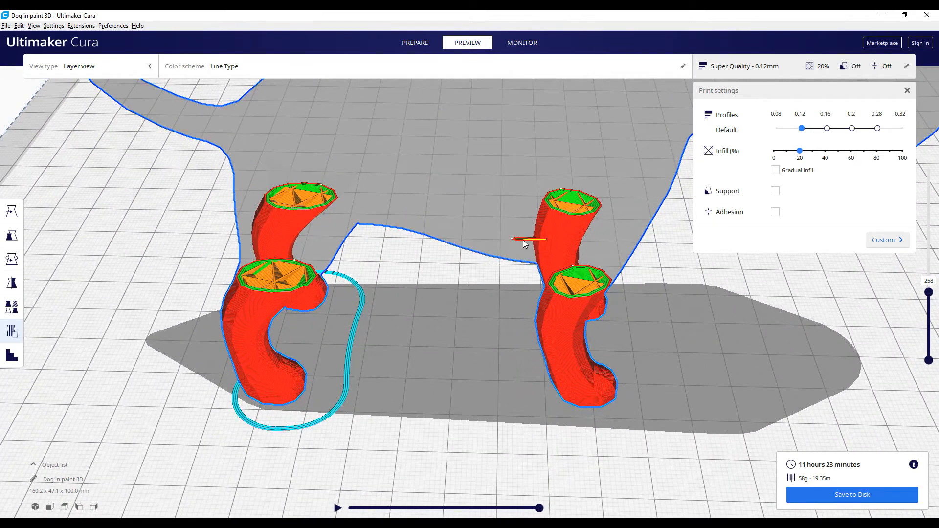
{"action": "scroll", "coordinate": [629, 284], "scroll_direction": "down", "scroll_amount": 5}
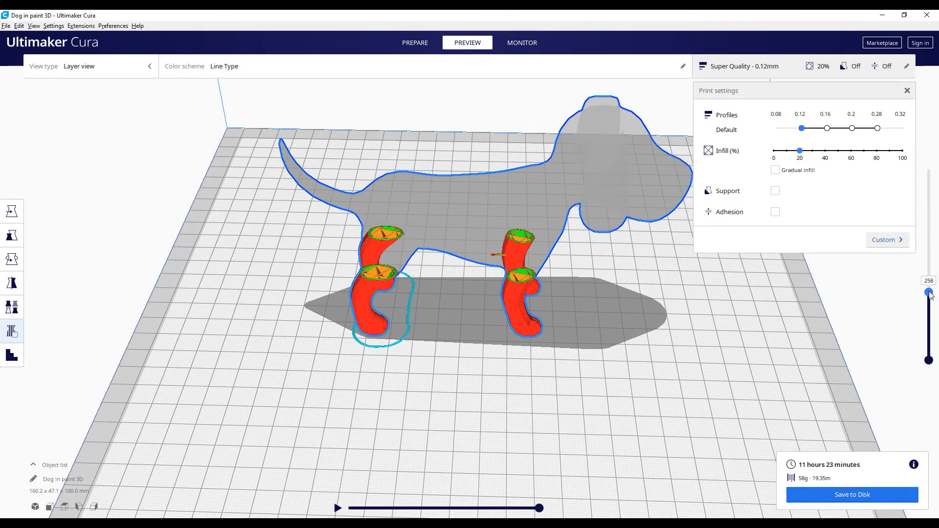
Step: Raise the layer preview to 267 to examine the belly overhang from below, and continue to layer 473 to check the chin
{"action": "left_click_drag", "start_coordinate": [929, 292], "coordinate": [928, 290]}
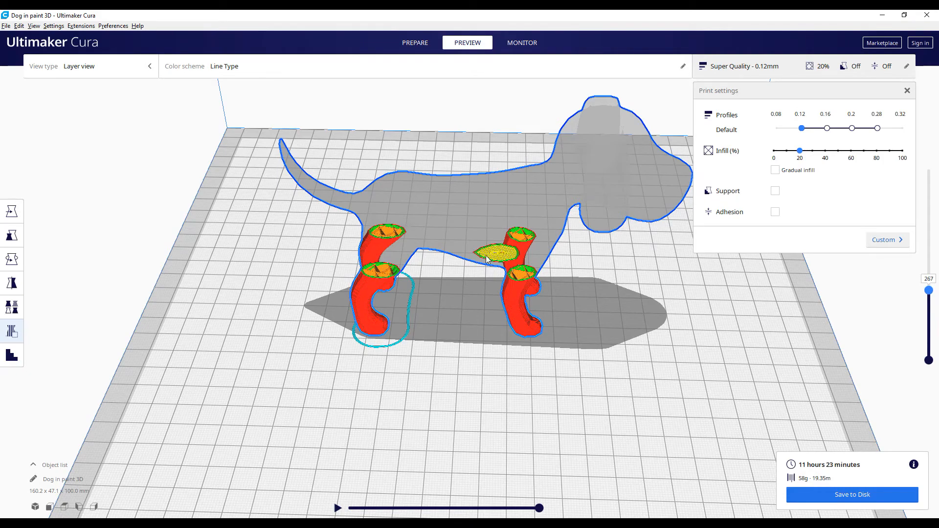
{"action": "right_click_drag", "start_coordinate": [474, 311], "coordinate": [619, 313]}
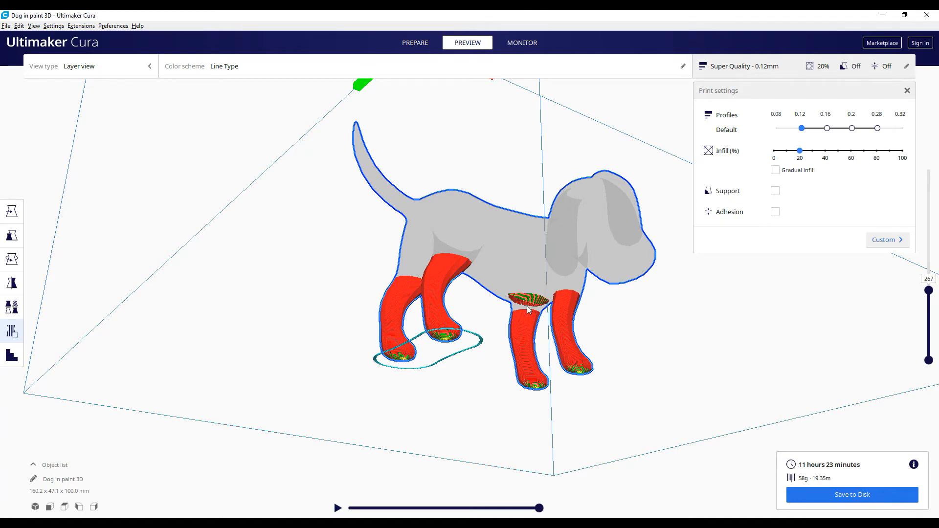
{"action": "left_click", "coordinate": [663, 303]}
{"action": "right_click_drag", "start_coordinate": [659, 307], "coordinate": [614, 343]}
{"action": "left_click_drag", "start_coordinate": [932, 292], "coordinate": [927, 245]}
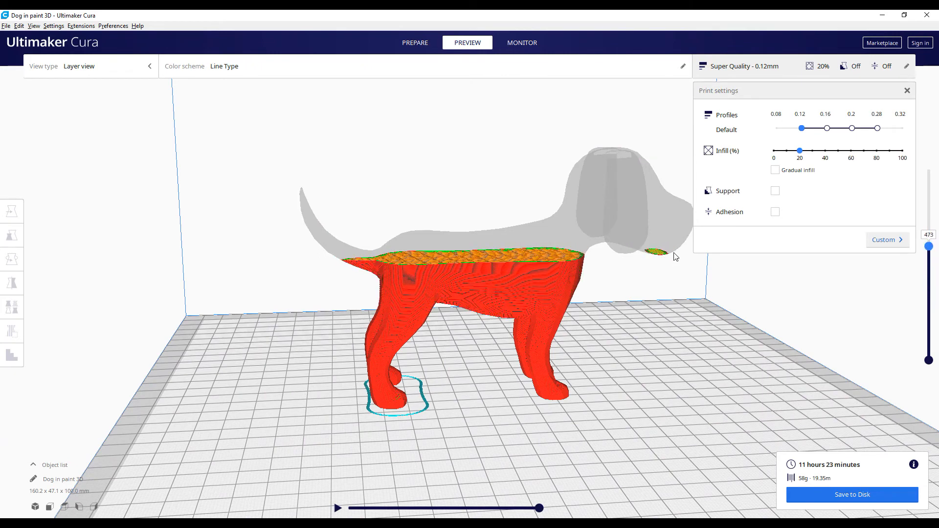
Step: Examine the unsupported chin from the side, and raise the layer preview to layer 508 to check the muzzle and ear tips
{"action": "right_click_drag", "start_coordinate": [635, 248], "coordinate": [623, 262]}
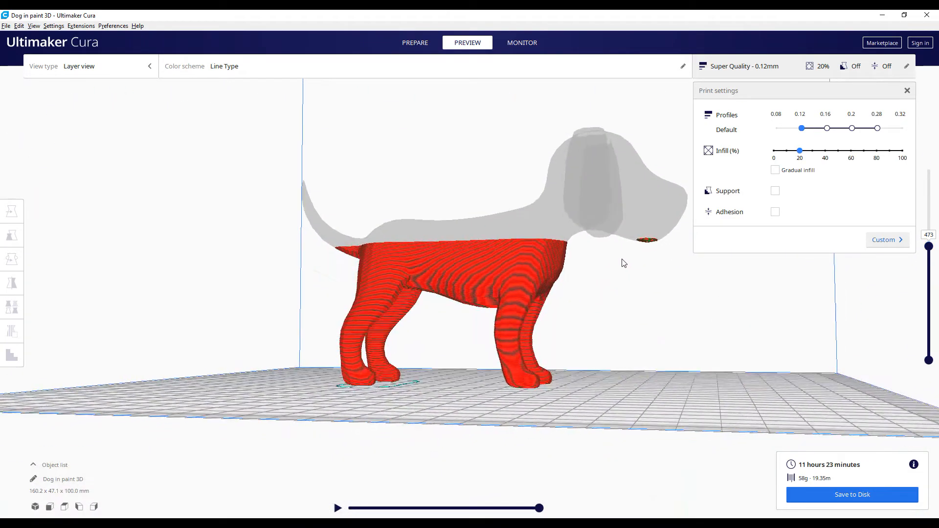
{"action": "mouse_move", "coordinate": [930, 247]}
{"action": "left_mouse_down"}
{"action": "mouse_move", "coordinate": [929, 217]}
{"action": "mouse_move", "coordinate": [929, 238]}
{"action": "left_mouse_up"}
{"action": "right_click_drag", "start_coordinate": [797, 273], "coordinate": [585, 388]}
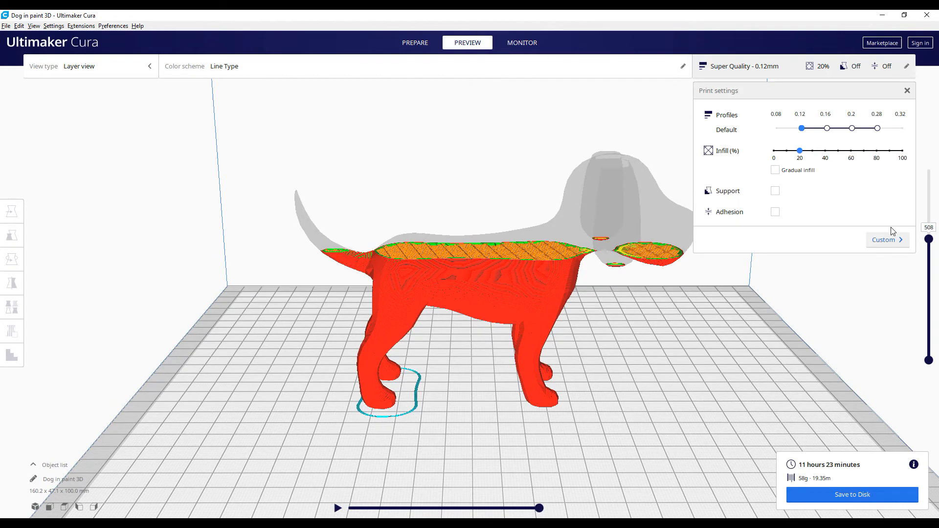
Step: Enable support generation for the dog model and slice it again
{"action": "left_click", "coordinate": [776, 192]}
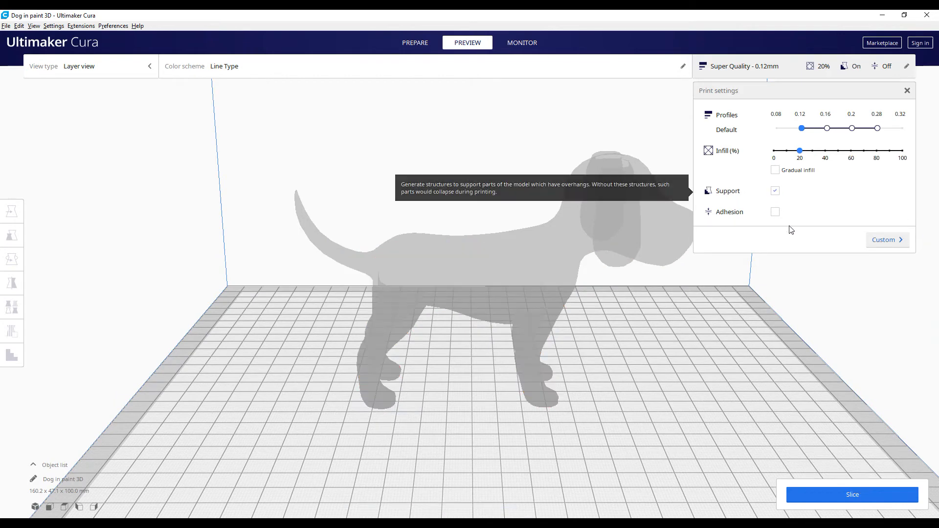
{"action": "left_click", "coordinate": [832, 493]}
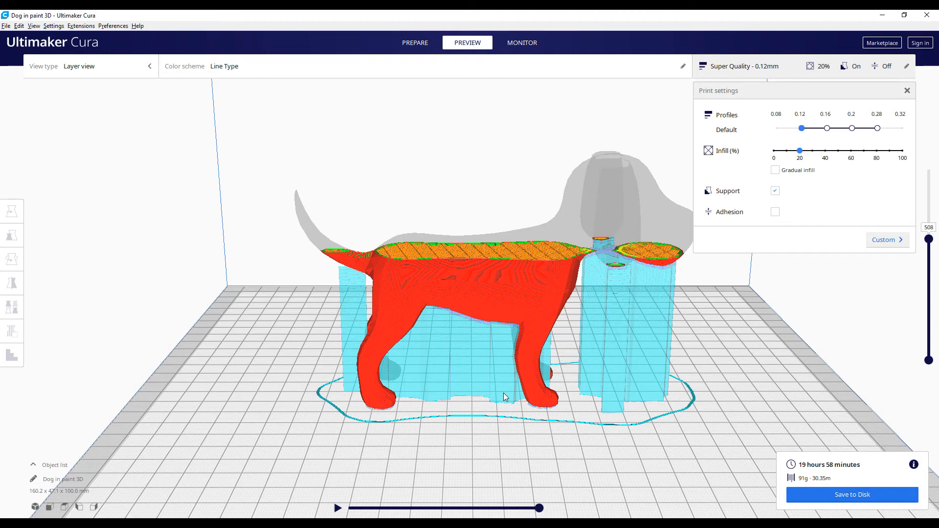
Step: Lower the layer preview through layer 381 to layer 203 and examine the supports between the legs and under the head
{"action": "left_click_drag", "start_coordinate": [929, 240], "coordinate": [928, 272]}
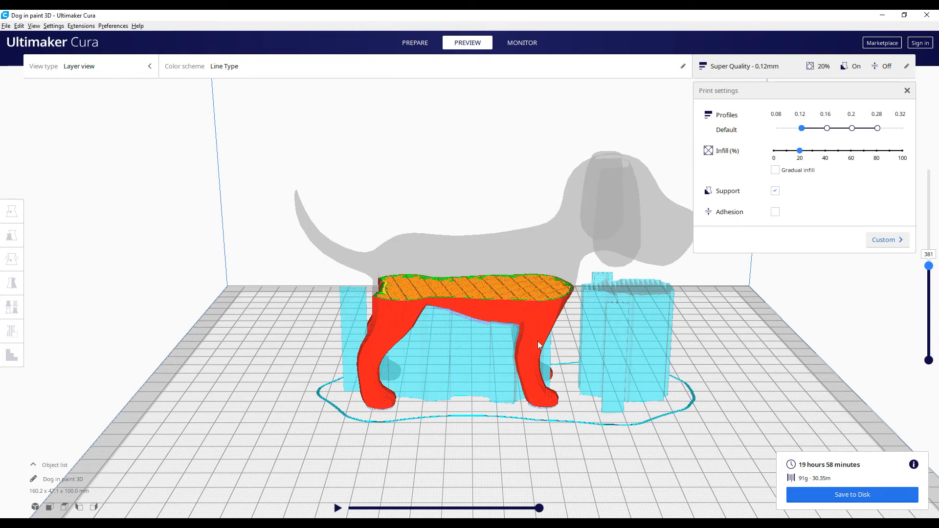
{"action": "right_click_drag", "start_coordinate": [598, 321], "coordinate": [625, 363]}
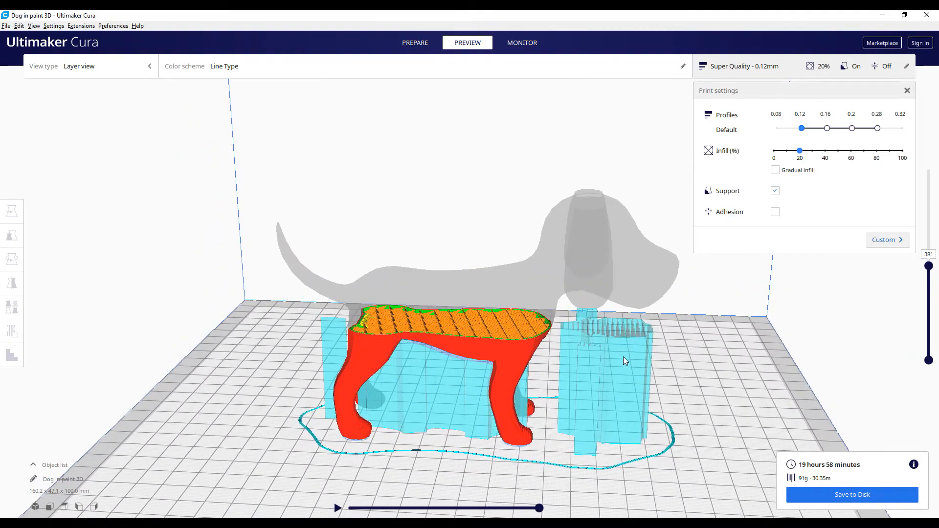
{"action": "left_click_drag", "start_coordinate": [929, 266], "coordinate": [899, 308]}
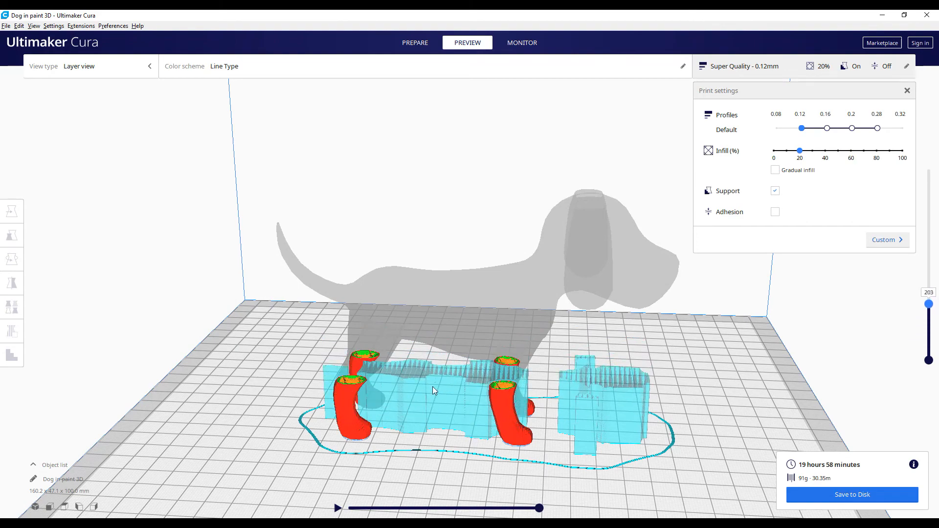
{"action": "scroll", "coordinate": [489, 416], "scroll_direction": "up", "scroll_amount": 5}
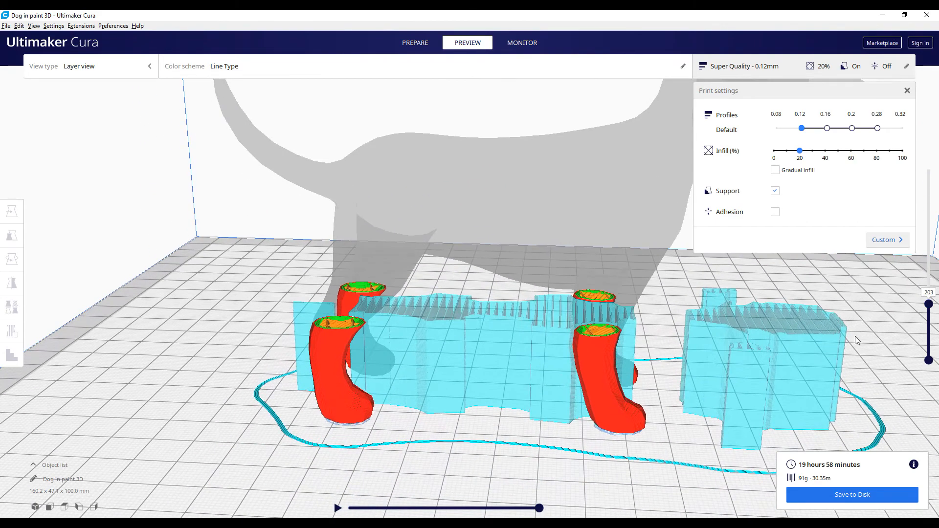
Step: Raise the layer preview to layer 260 and examine from above how the support carries the first belly section
{"action": "left_click_drag", "start_coordinate": [929, 295], "coordinate": [929, 284]}
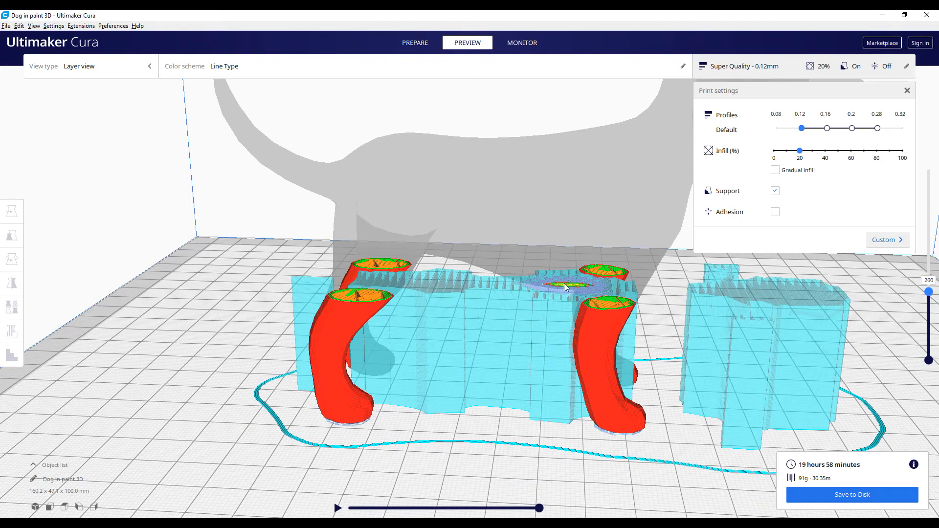
{"action": "right_click_drag", "start_coordinate": [564, 286], "coordinate": [550, 300]}
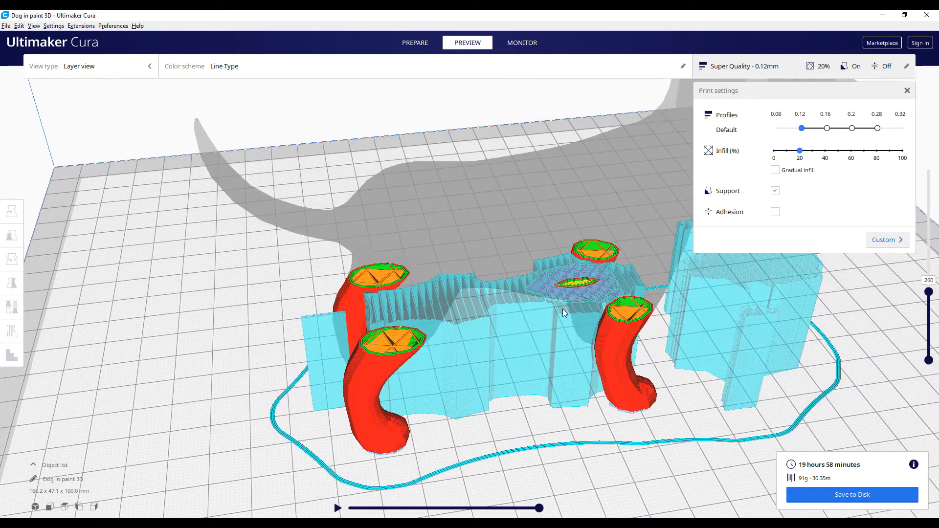
{"action": "right_click_drag", "start_coordinate": [583, 324], "coordinate": [547, 339]}
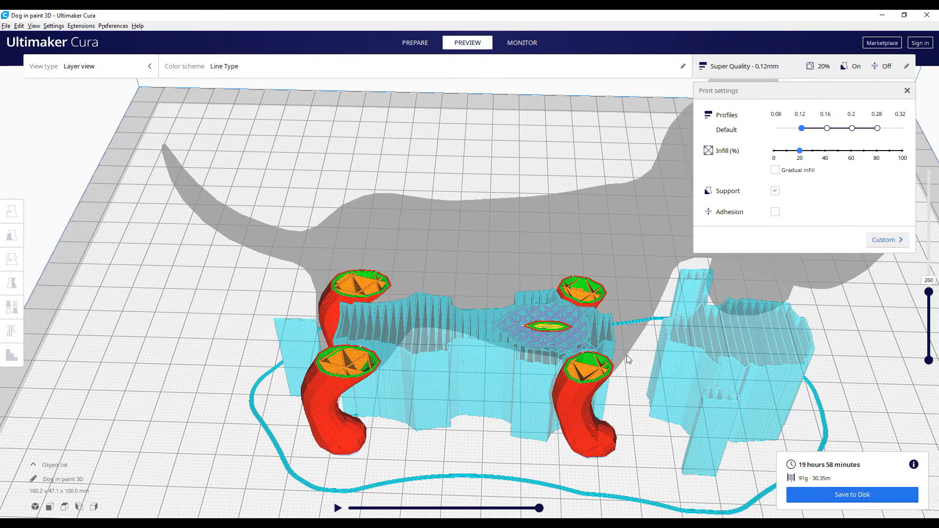
Step: Raise the layer preview to the top layer, 833, and examine the supports and paws from the side and from below
{"action": "scroll", "coordinate": [629, 359], "scroll_direction": "down", "scroll_amount": 6}
{"action": "right_click_drag", "start_coordinate": [641, 336], "coordinate": [756, 301]}
{"action": "left_click_drag", "start_coordinate": [928, 292], "coordinate": [922, 154]}
{"action": "scroll", "coordinate": [501, 456], "scroll_direction": "up", "scroll_amount": 10}
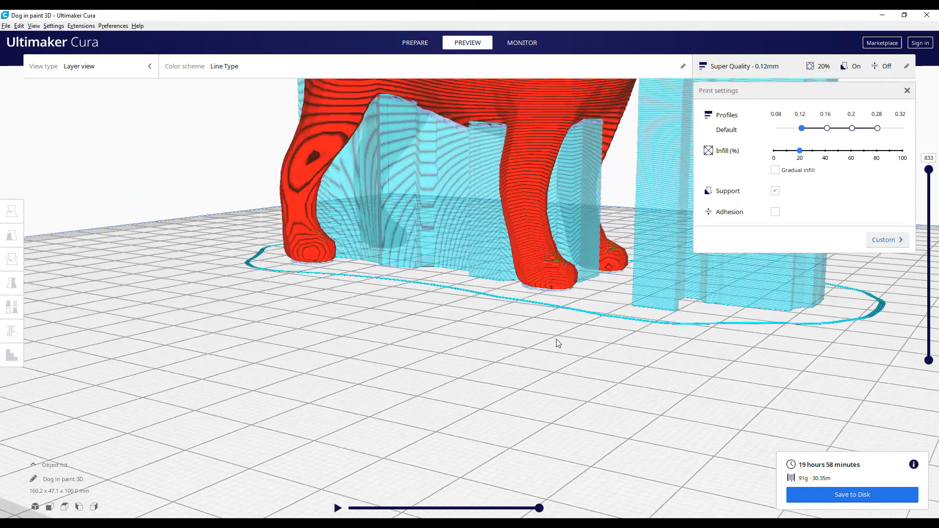
{"action": "right_click_drag", "start_coordinate": [556, 339], "coordinate": [605, 253]}
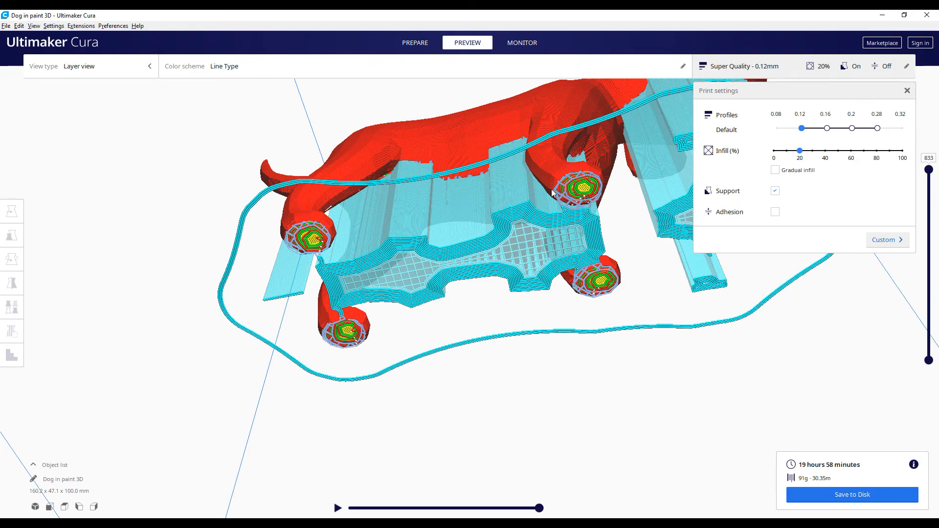
{"action": "right_click_drag", "start_coordinate": [459, 234], "coordinate": [544, 303]}
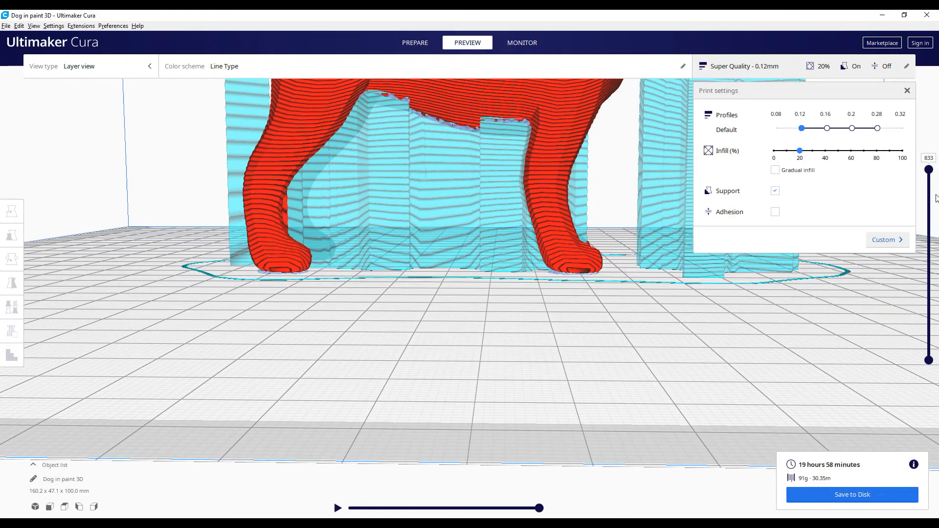
Step: Examine the support material beneath the front paws up close from the side and from underneath
{"action": "scroll", "coordinate": [574, 311], "scroll_direction": "up", "scroll_amount": 4}
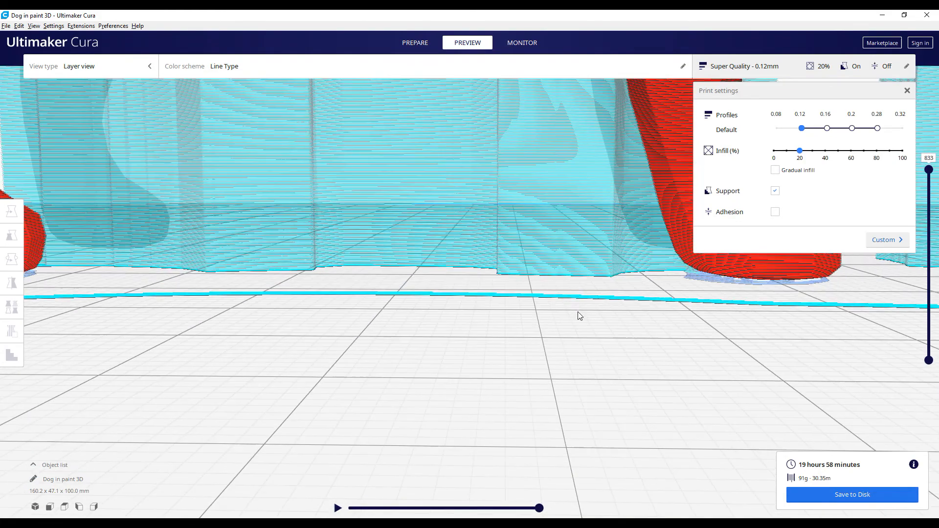
{"action": "middle_click_drag", "start_coordinate": [647, 289], "coordinate": [486, 298]}
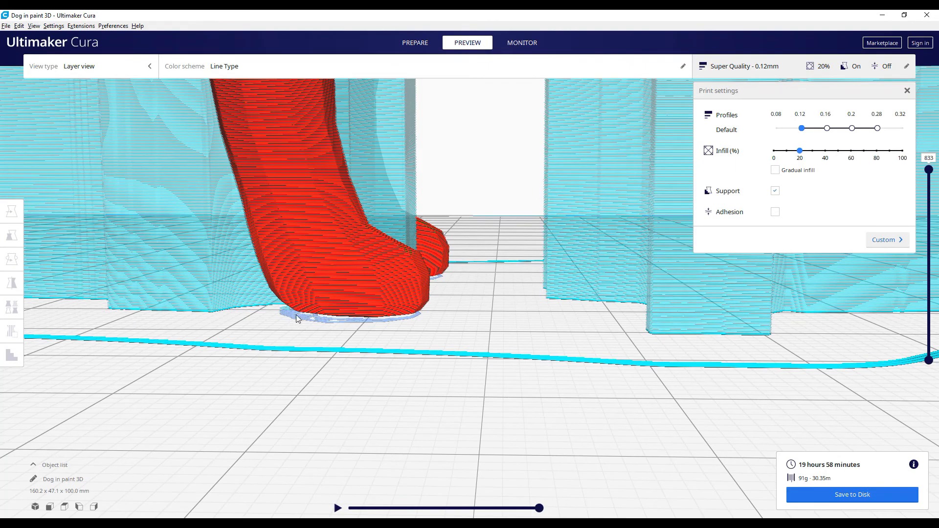
{"action": "right_click_drag", "start_coordinate": [294, 327], "coordinate": [429, 293]}
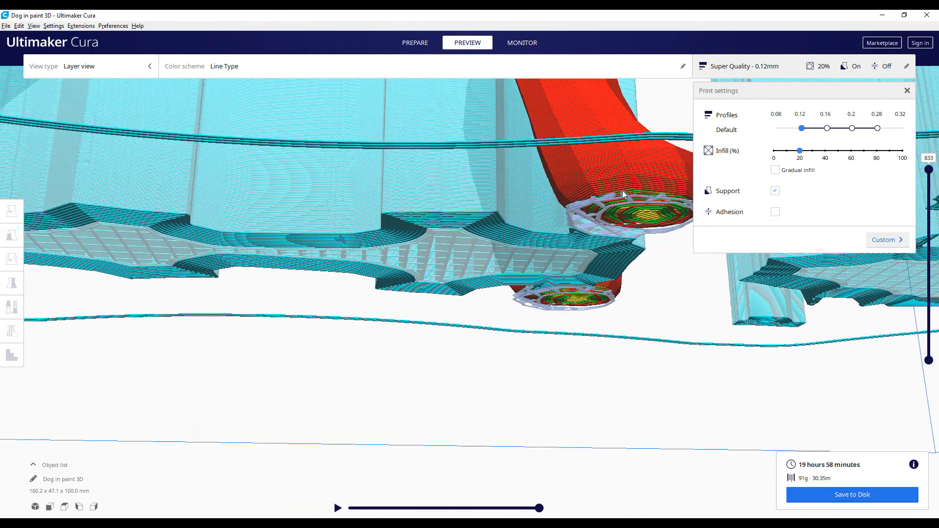
{"action": "scroll", "coordinate": [456, 234], "scroll_direction": "down", "scroll_amount": 10}
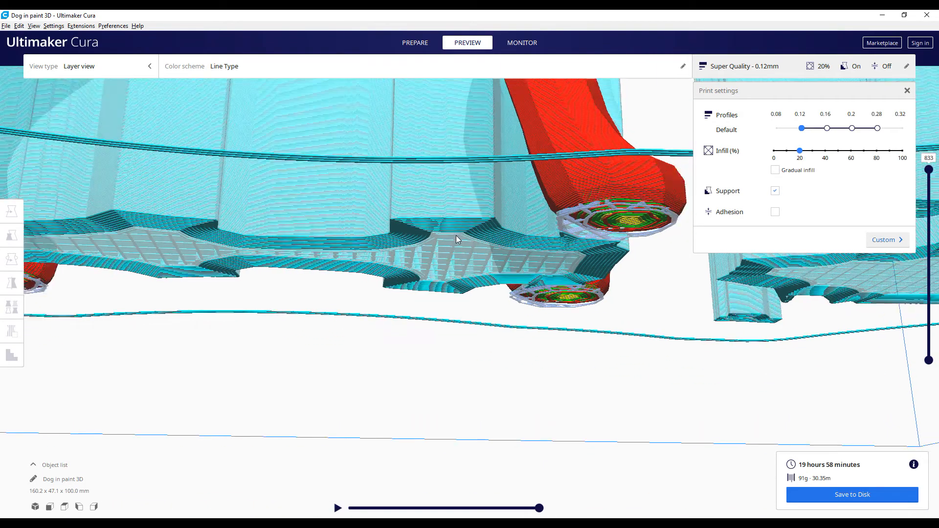
Step: Examine the complete dog at layer 833 with its tail, belly and head supports from several side angles
{"action": "right_click_drag", "start_coordinate": [474, 182], "coordinate": [438, 293]}
{"action": "middle_click_drag", "start_coordinate": [439, 294], "coordinate": [459, 255]}
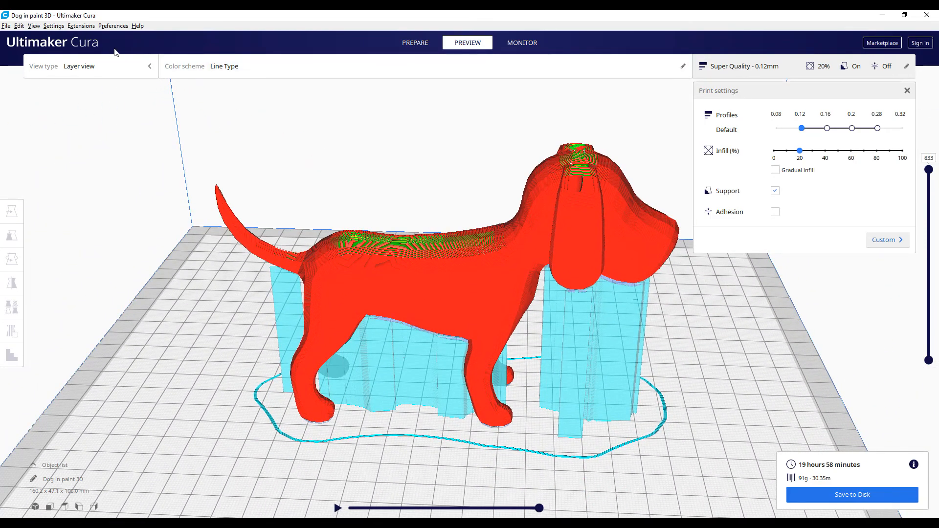
{"action": "scroll", "coordinate": [469, 313], "scroll_direction": "down", "scroll_amount": 3}
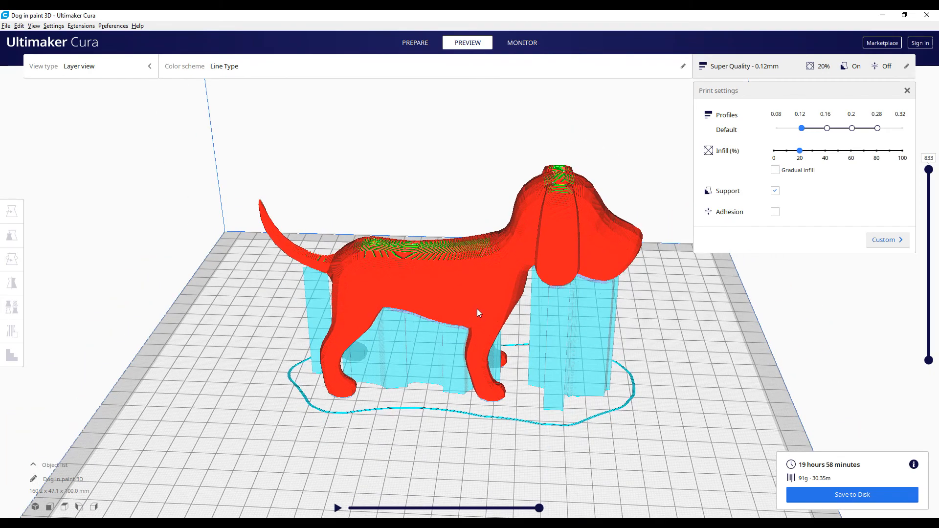
{"action": "right_click_drag", "start_coordinate": [600, 365], "coordinate": [636, 345]}
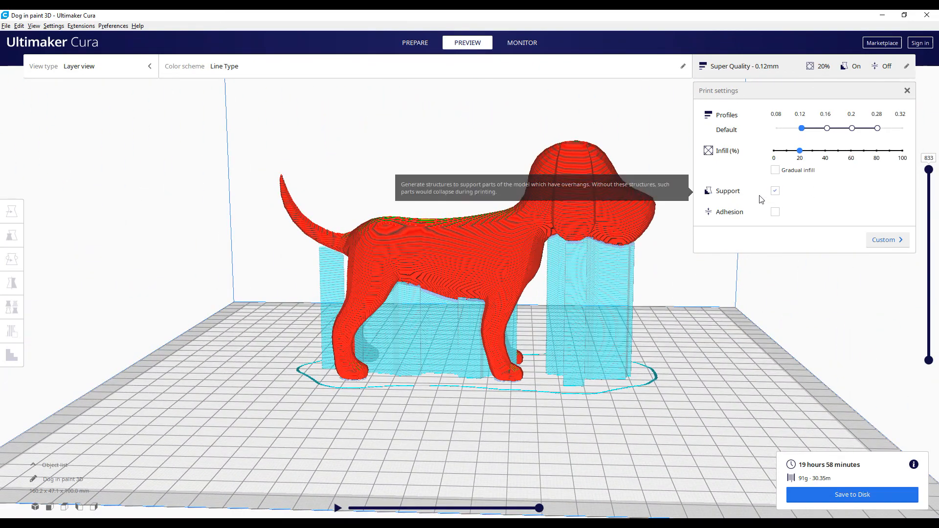
{"action": "mouse_move", "coordinate": [929, 170]}
{"action": "left_mouse_down"}
{"action": "mouse_move", "coordinate": [936, 368]}
{"action": "mouse_move", "coordinate": [935, 157]}
{"action": "left_mouse_up"}
{"action": "right_click_drag", "start_coordinate": [637, 349], "coordinate": [668, 304]}
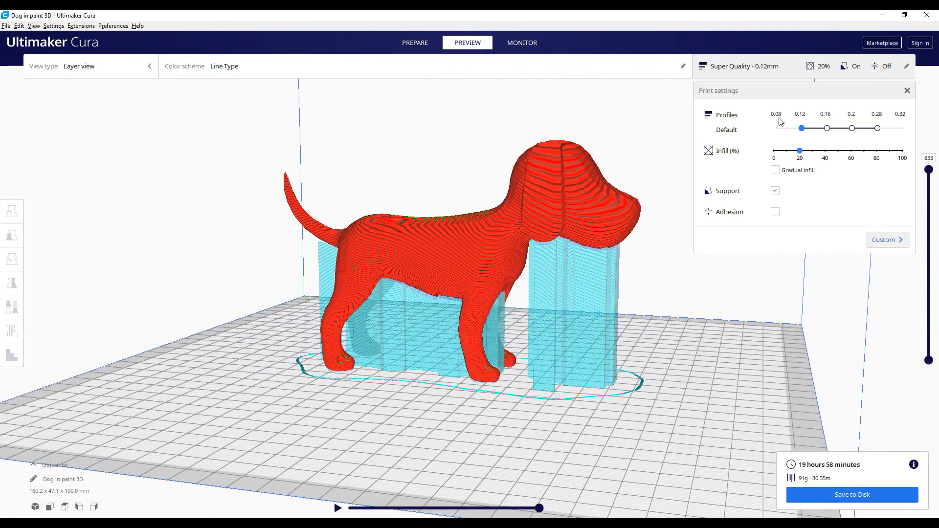
{"action": "middle_click_drag", "start_coordinate": [464, 298], "coordinate": [480, 341]}
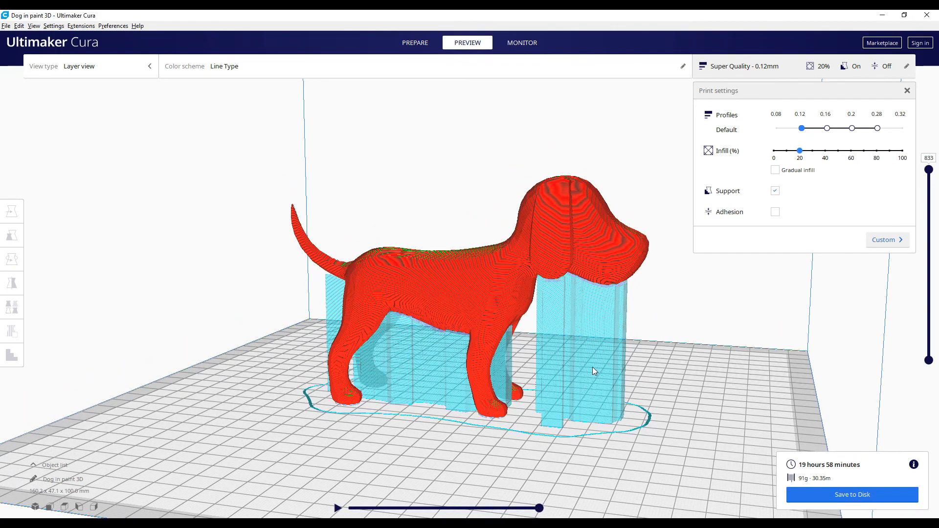